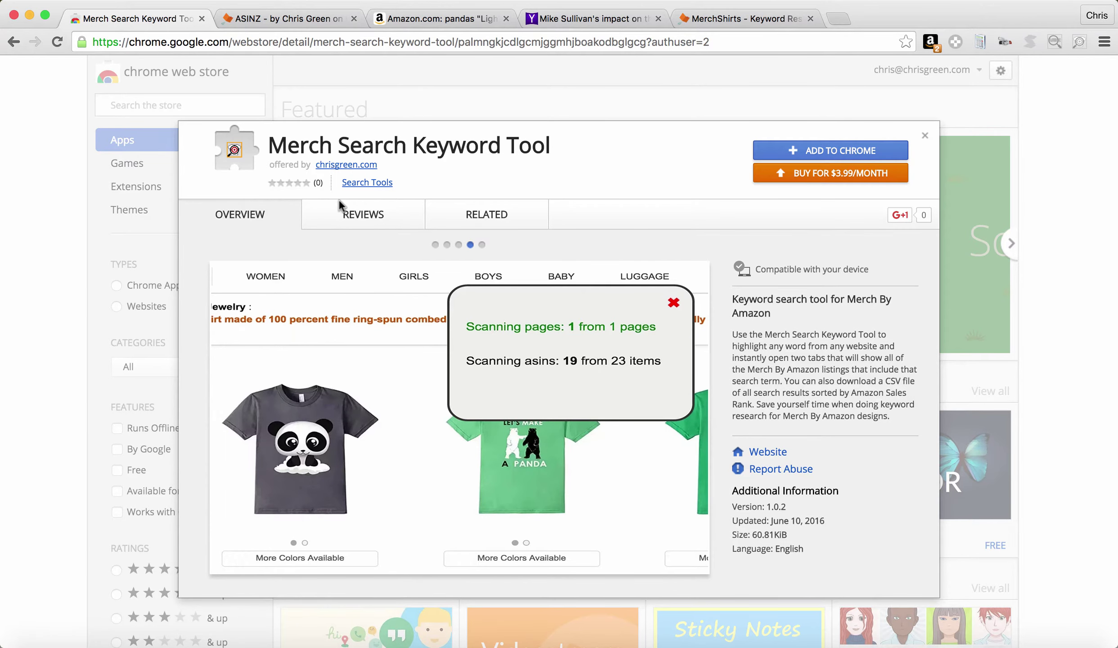
- Switch from the Merch Search Keyword Tool listing to the ASINZ Sales Rank Extension page
click(276, 22)
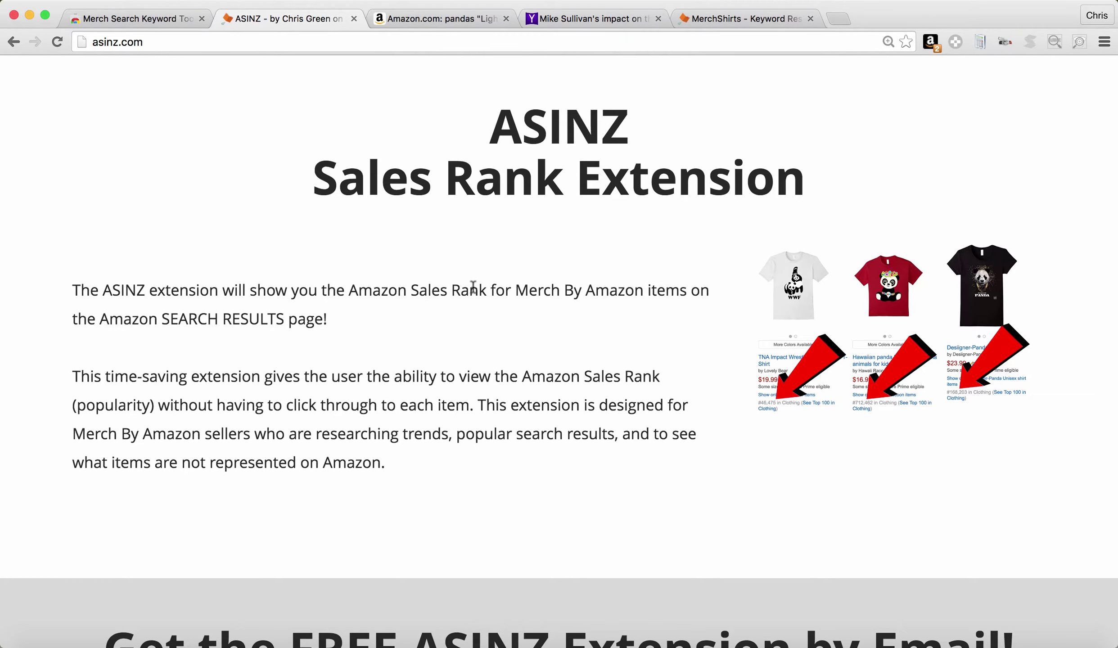
scroll(473, 315, down, 10)
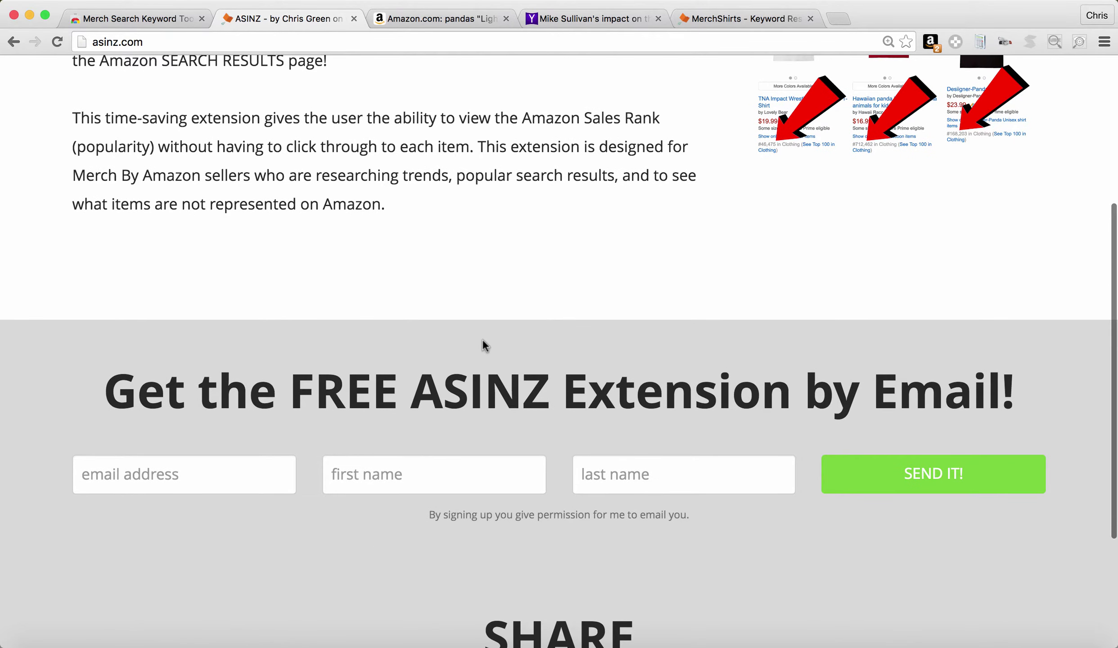
scroll(481, 347, up, 8)
scroll(475, 330, up, 2)
click(420, 20)
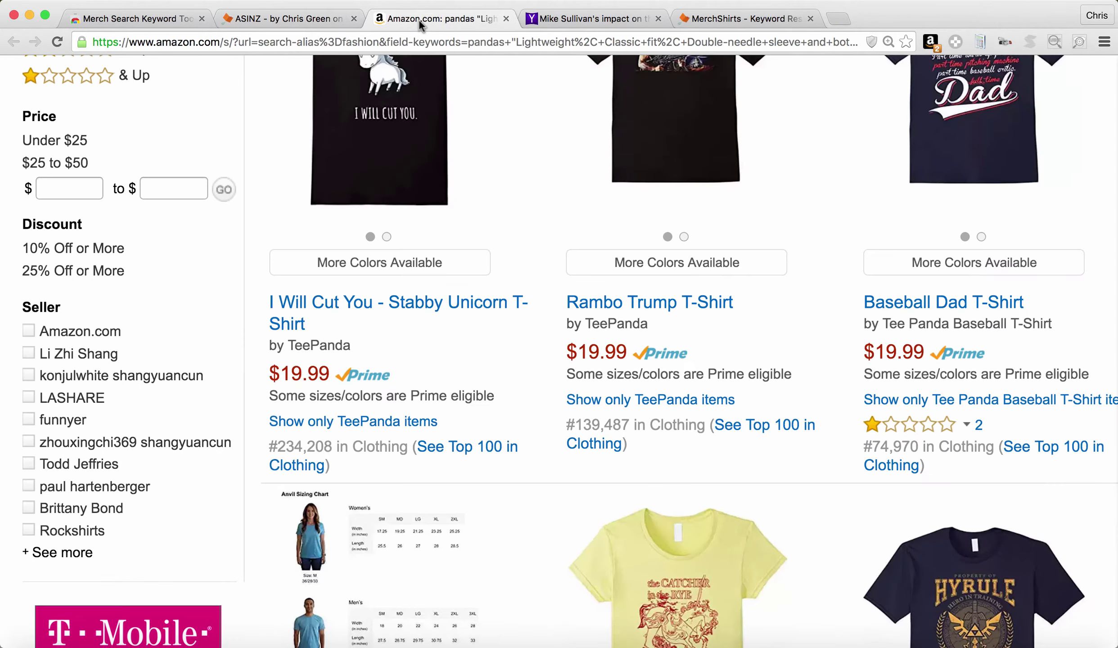
scroll(450, 257, up, 20)
mouse_move(280, 257)
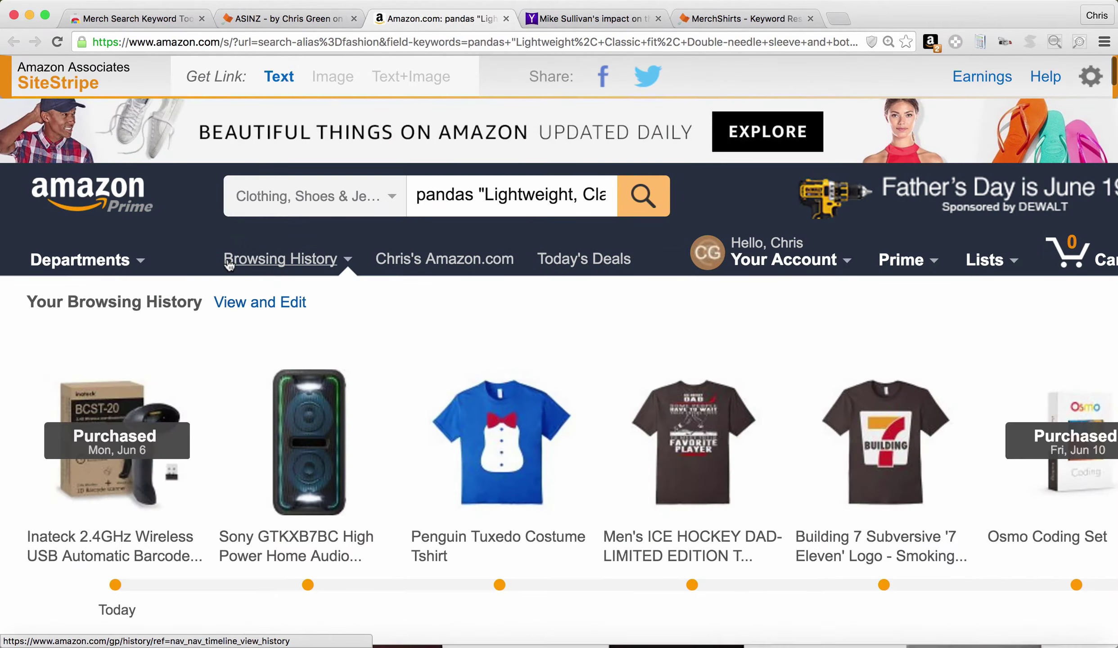
scroll(254, 388, down, 8)
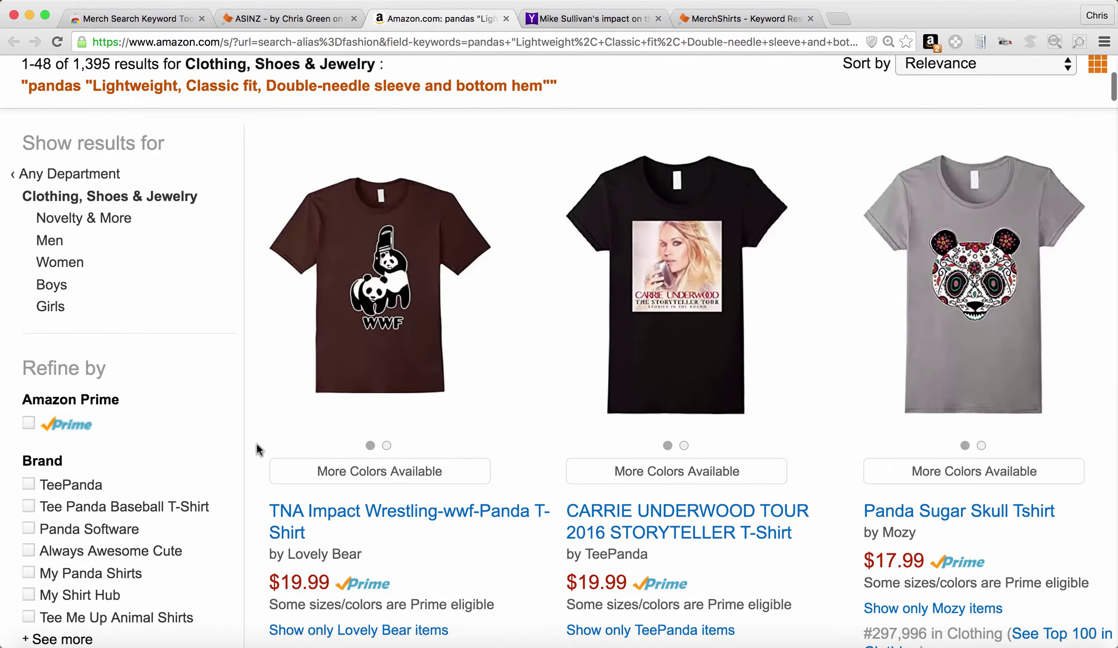
scroll(257, 444, down, 5)
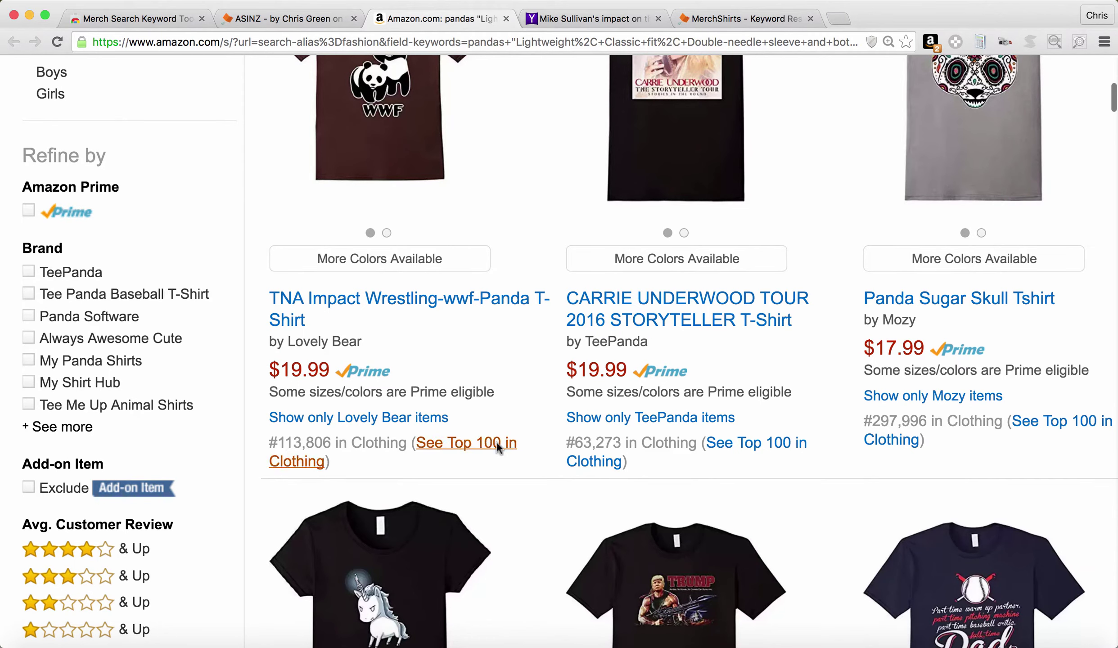
scroll(823, 383, down, 10)
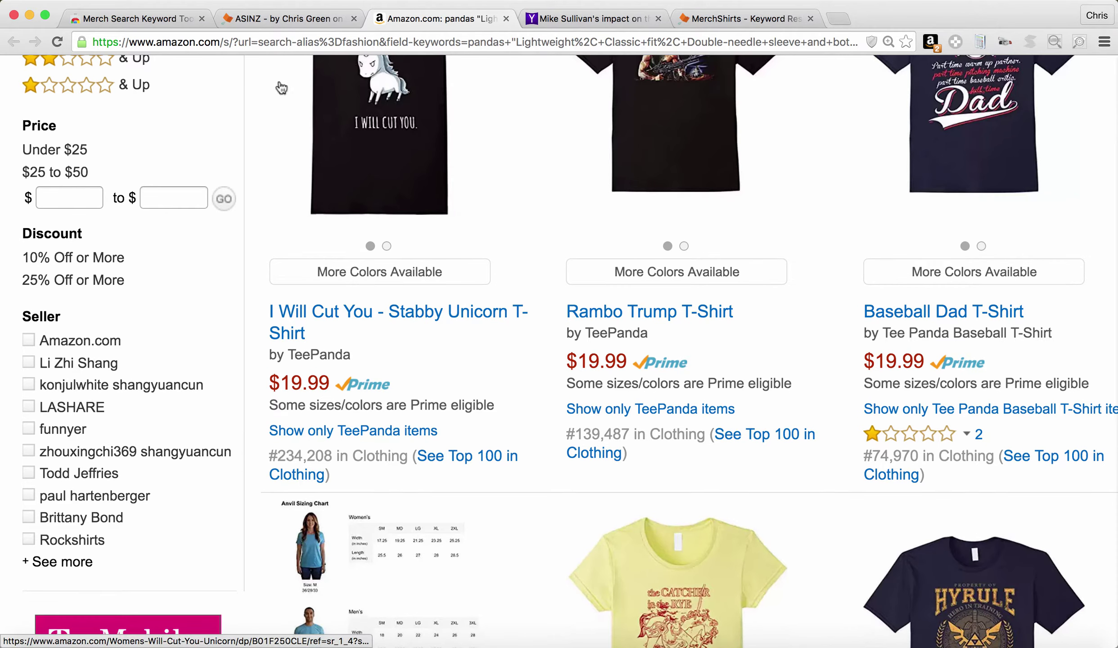
click(278, 20)
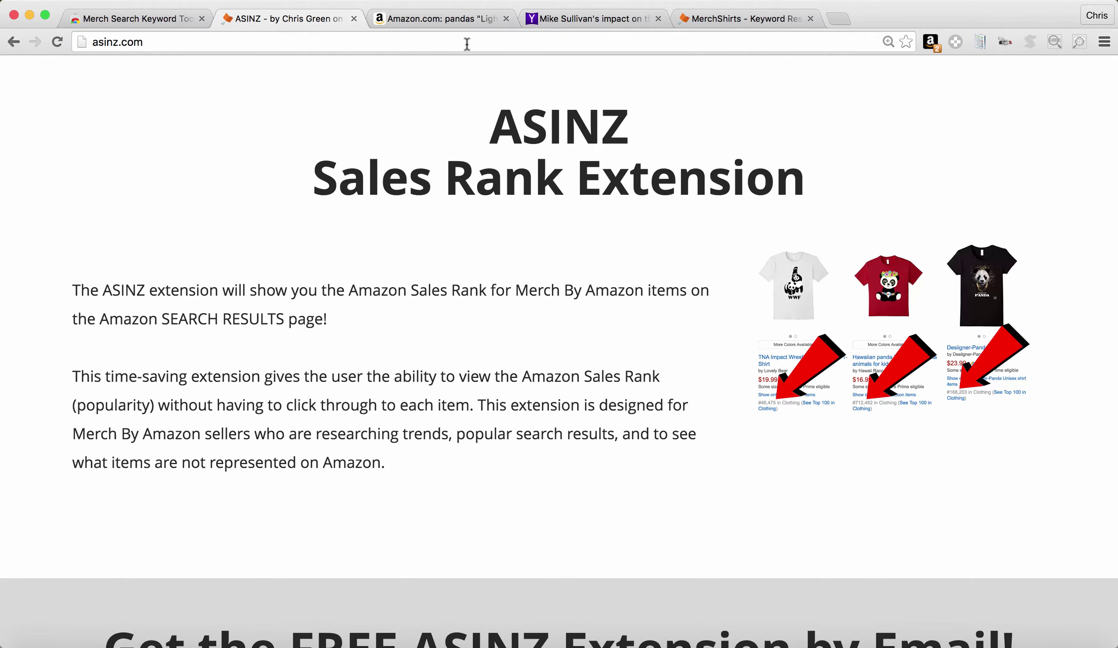
click(552, 21)
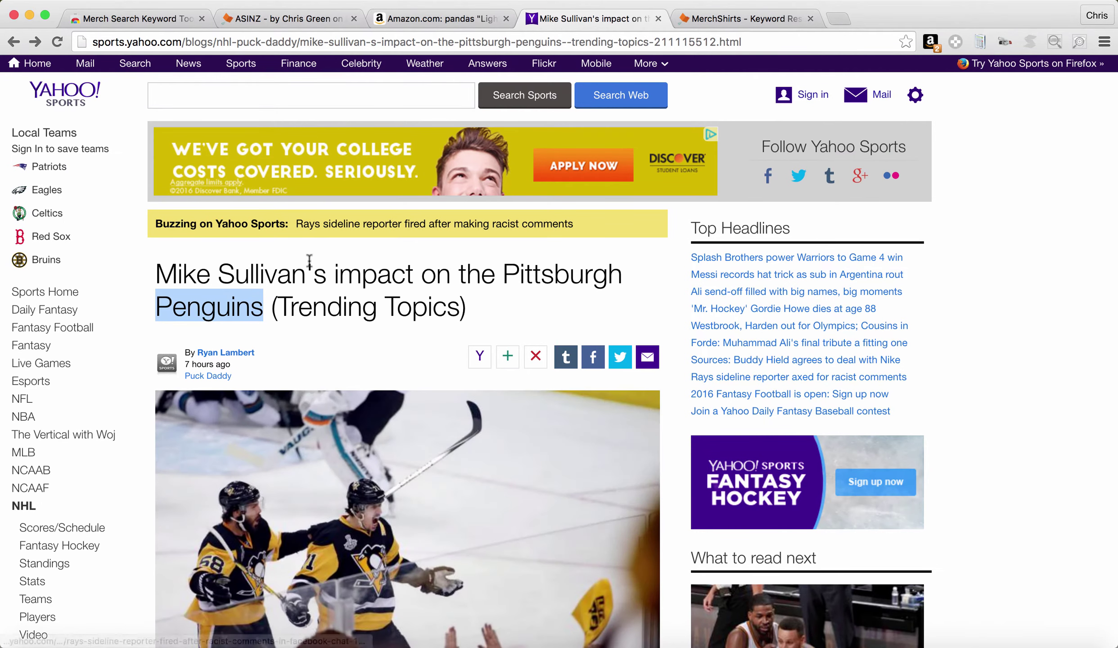
- Select the word Penguins in the Pittsburgh headline and bring up its Show Merch menu
click(272, 276)
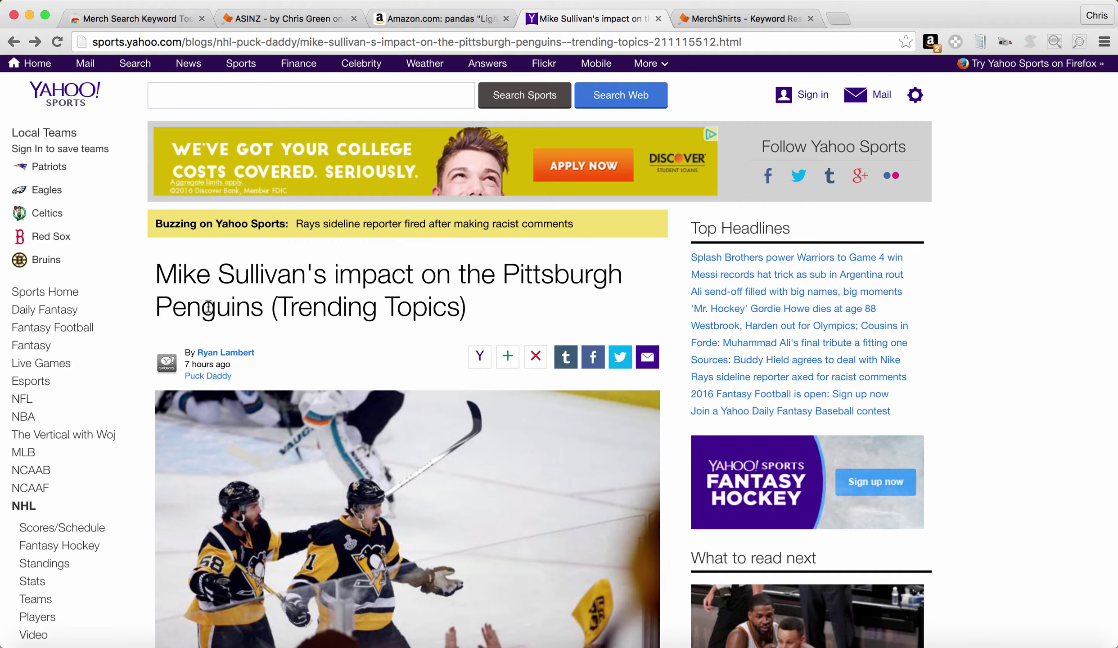
double_click(208, 309)
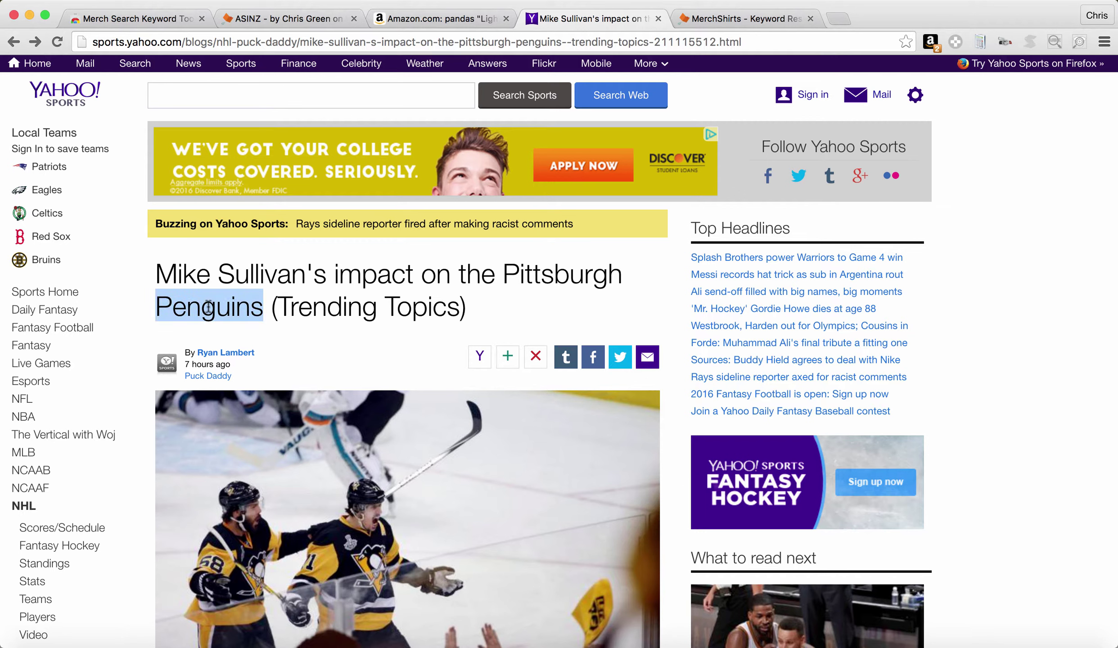
right_click(208, 309)
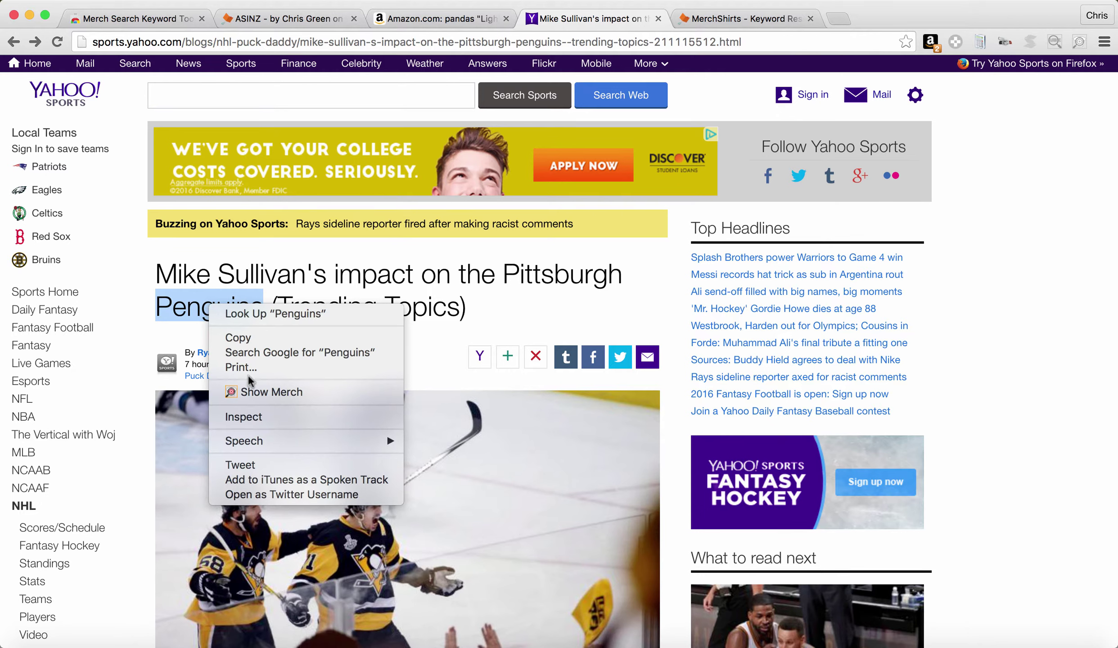
- Run Show Merch for Penguins and browse its Lightweight Classic fit and American Apparel results
click(303, 392)
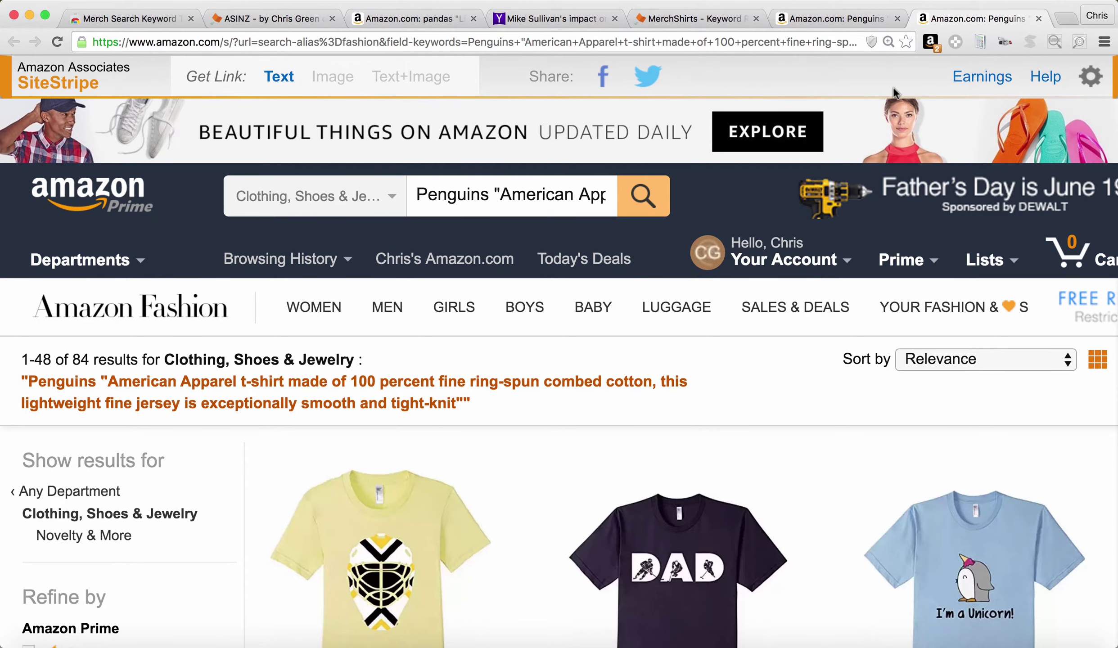
click(833, 24)
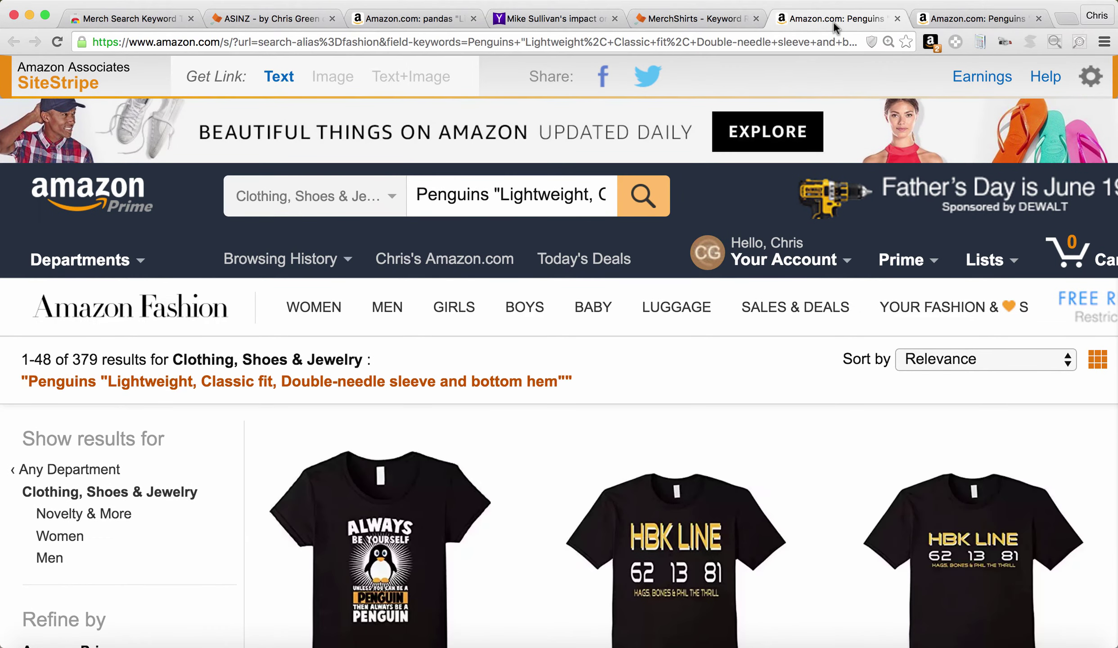
mouse_move(314, 310)
click(931, 20)
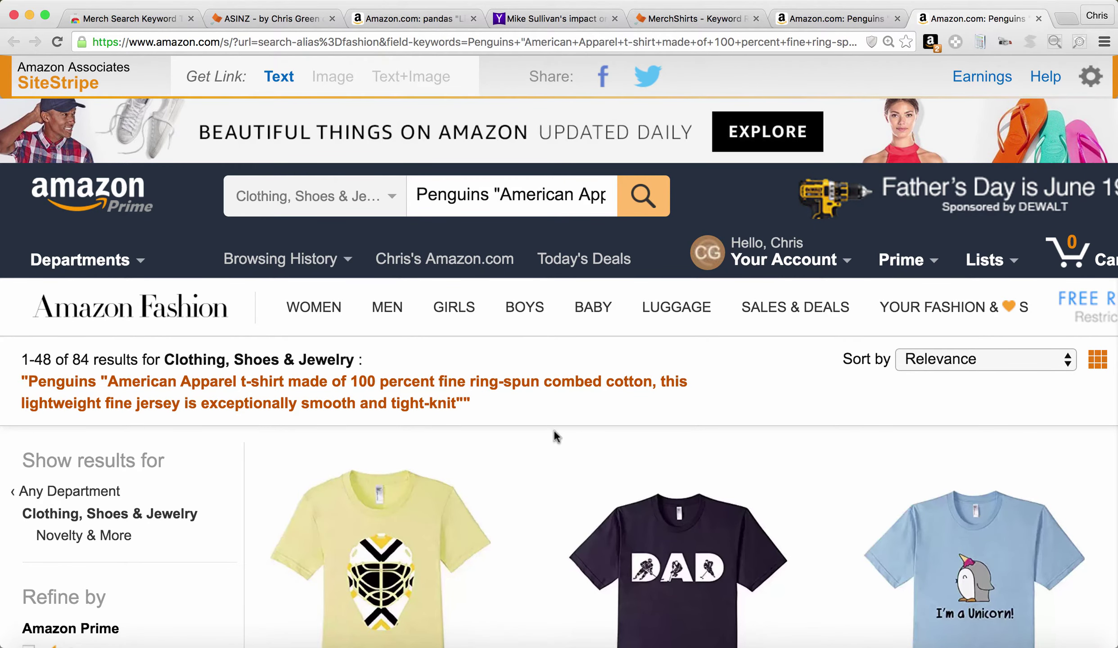
scroll(552, 430, down, 4)
scroll(521, 536, down, 10)
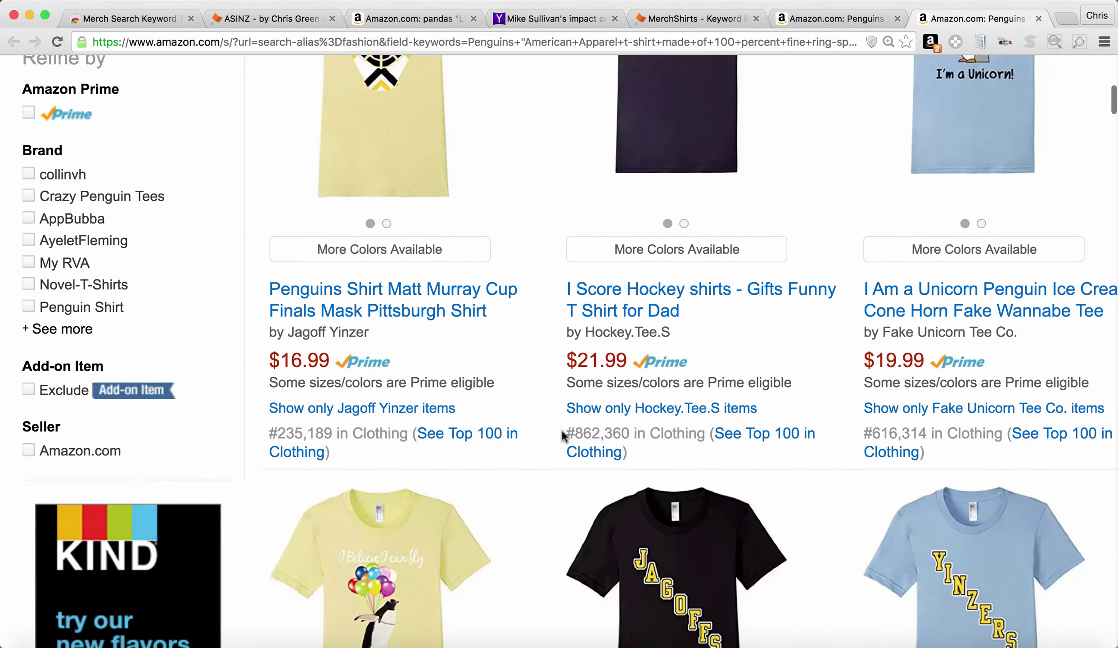
scroll(527, 394, up, 9)
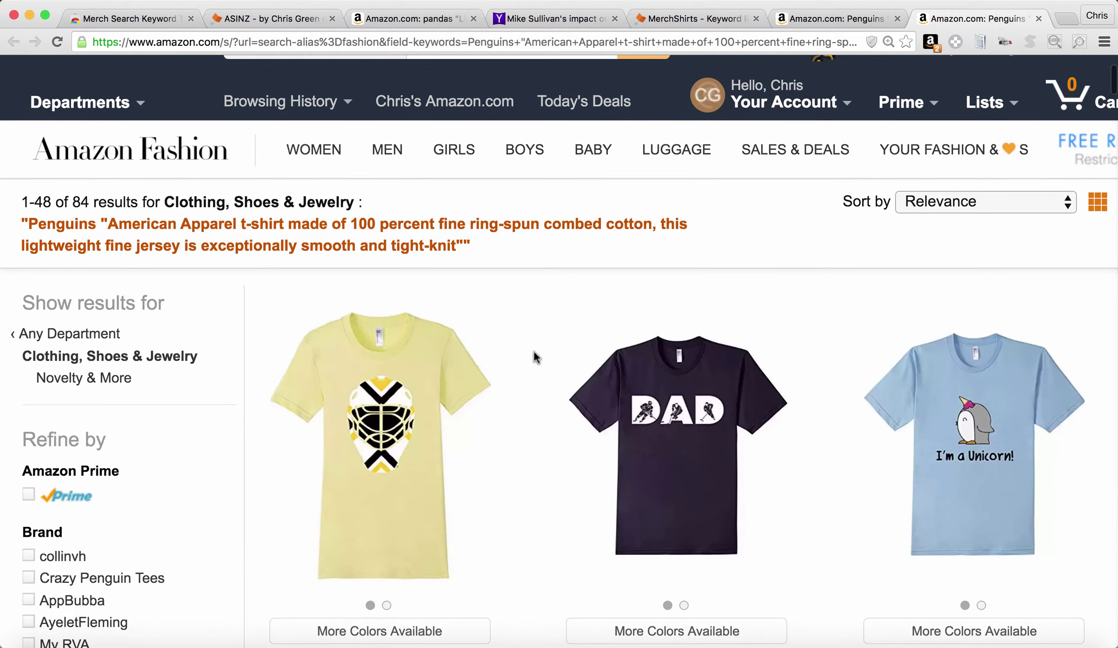
scroll(534, 352, down, 8)
scroll(534, 352, down, 9)
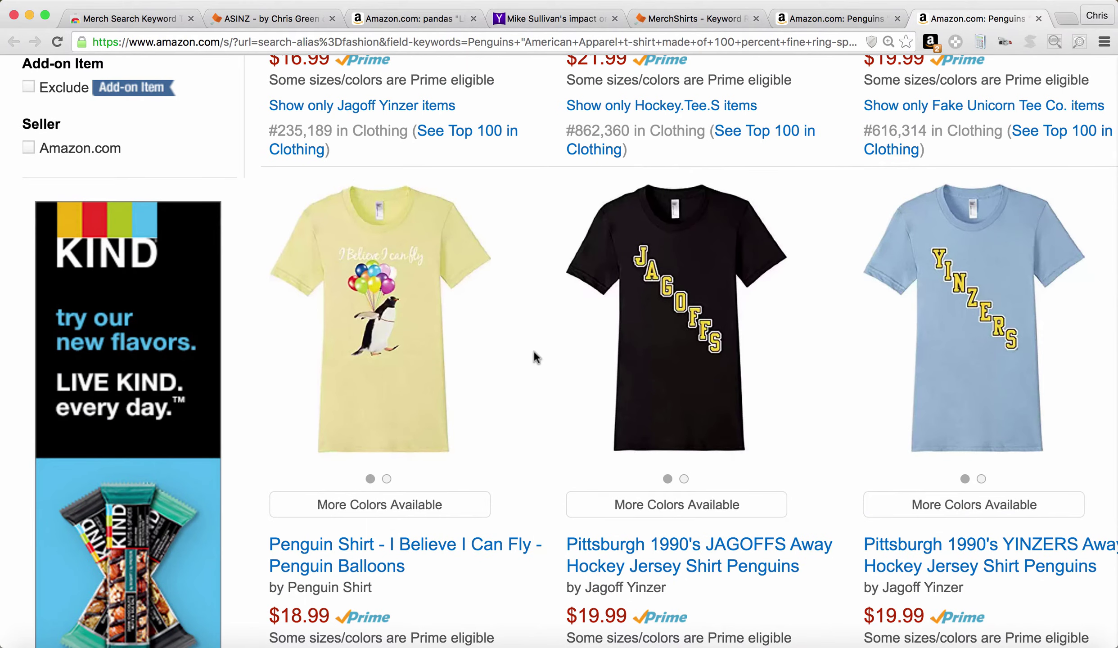
scroll(534, 352, down, 4)
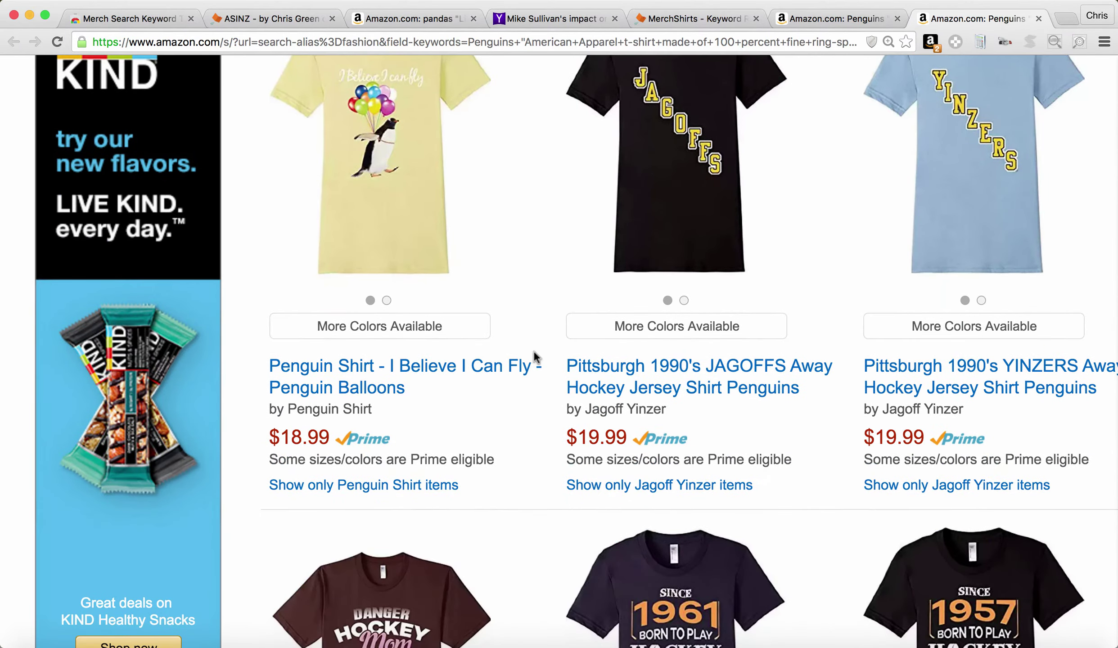
scroll(534, 352, down, 11)
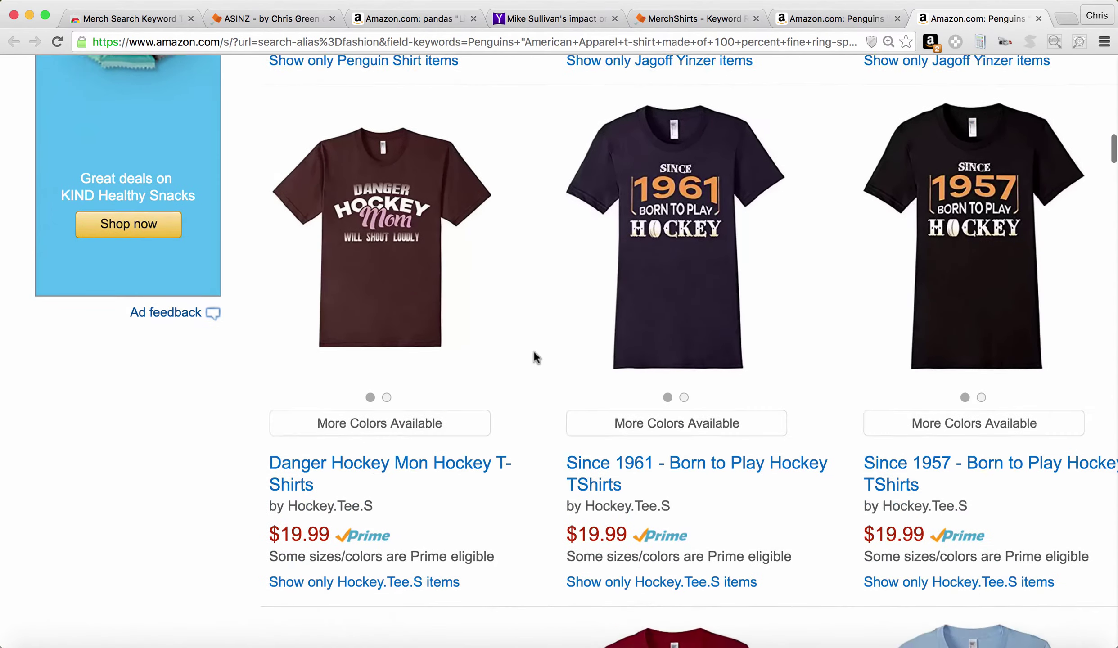
scroll(534, 352, up, 20)
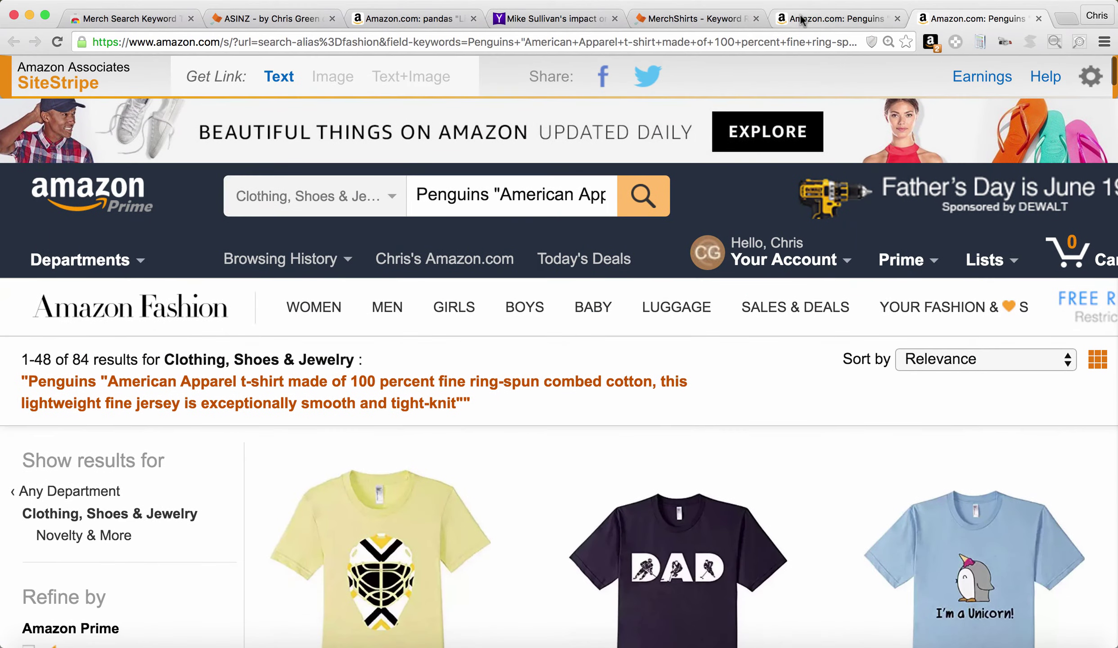
- Recheck the 379 Lightweight Classic fit results, then return to the 84 American Apparel results
click(804, 19)
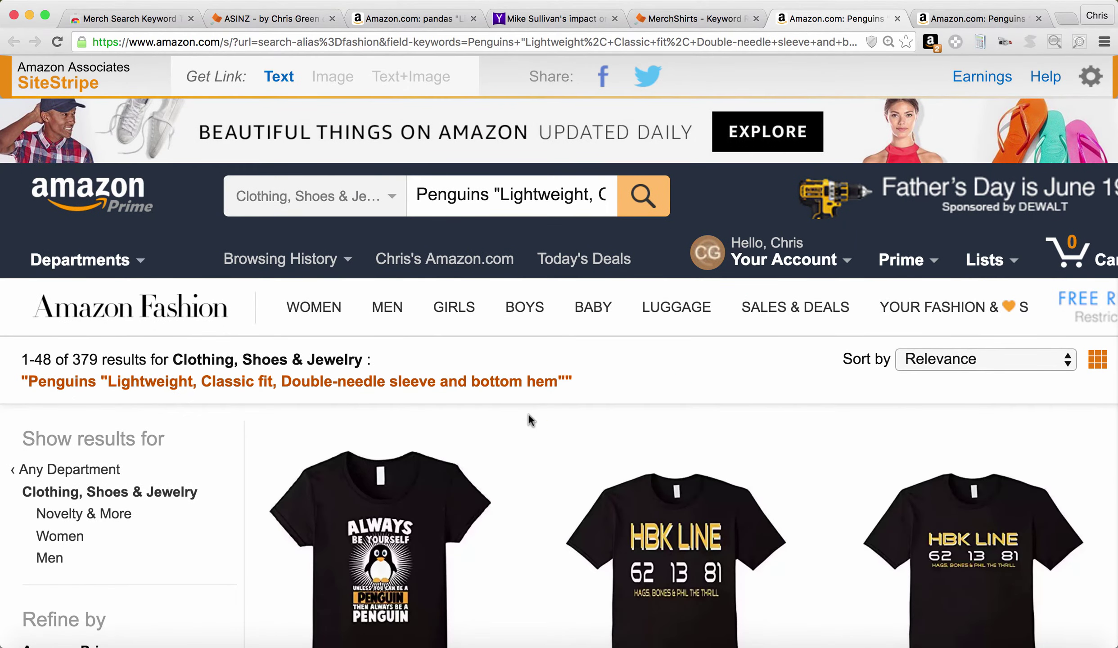
scroll(528, 416, down, 12)
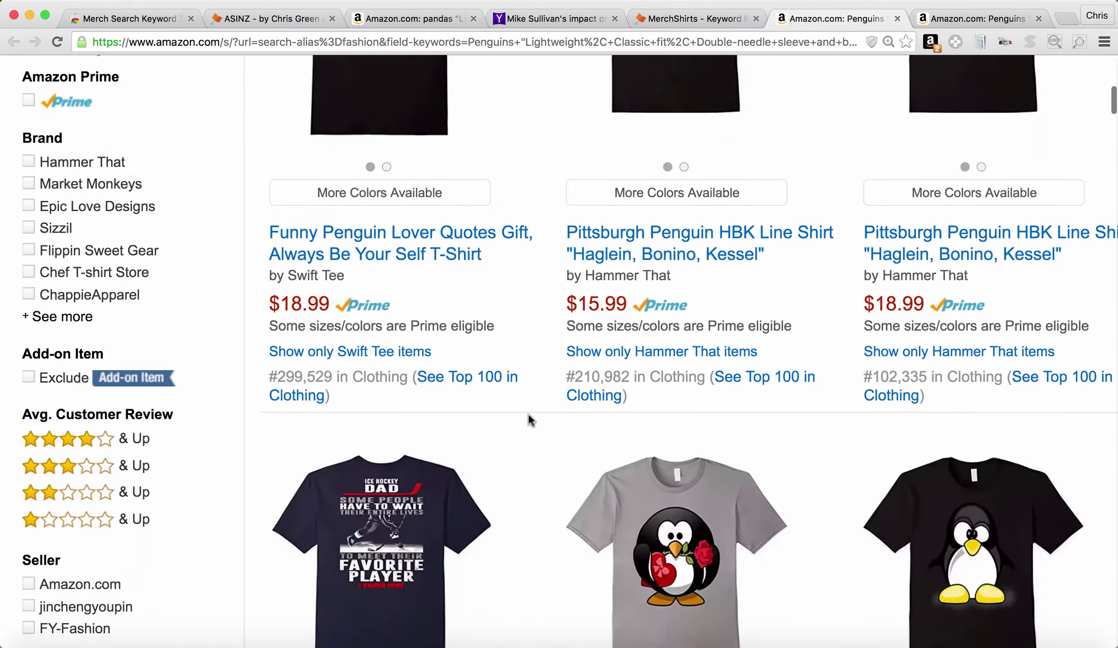
scroll(532, 381, down, 10)
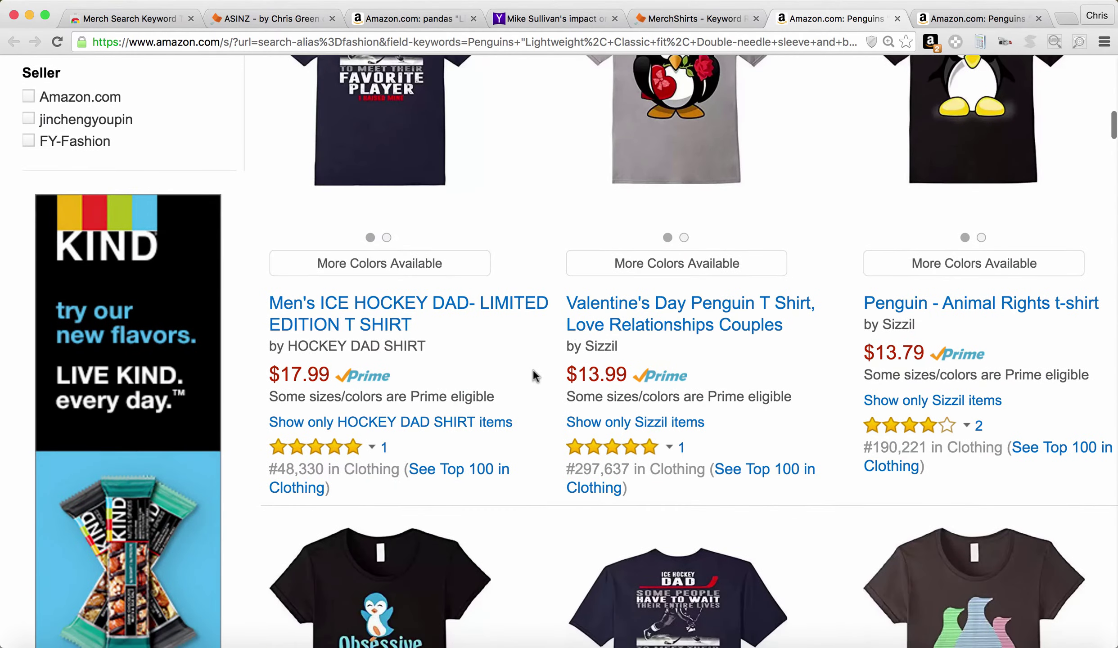
scroll(533, 371, down, 18)
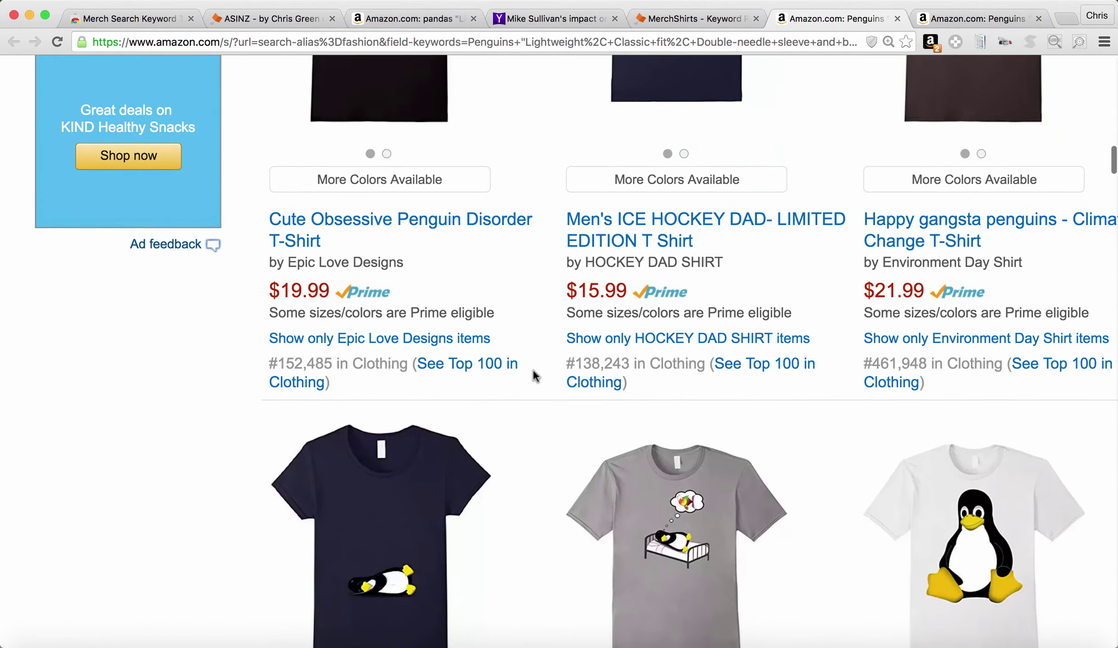
scroll(533, 370, up, 20)
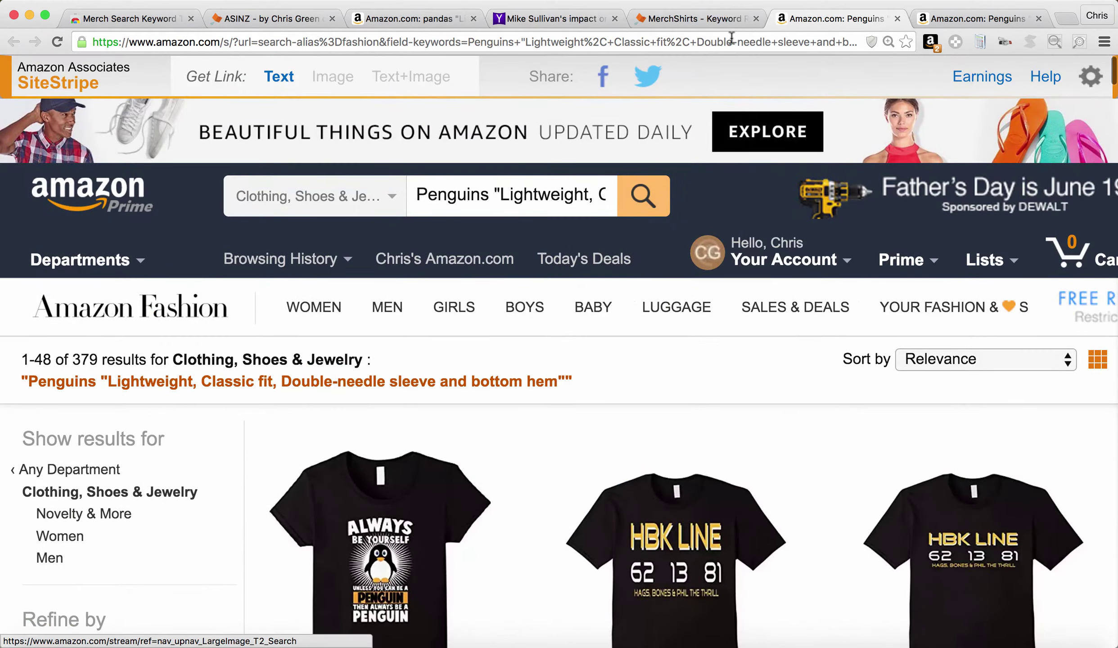
click(957, 18)
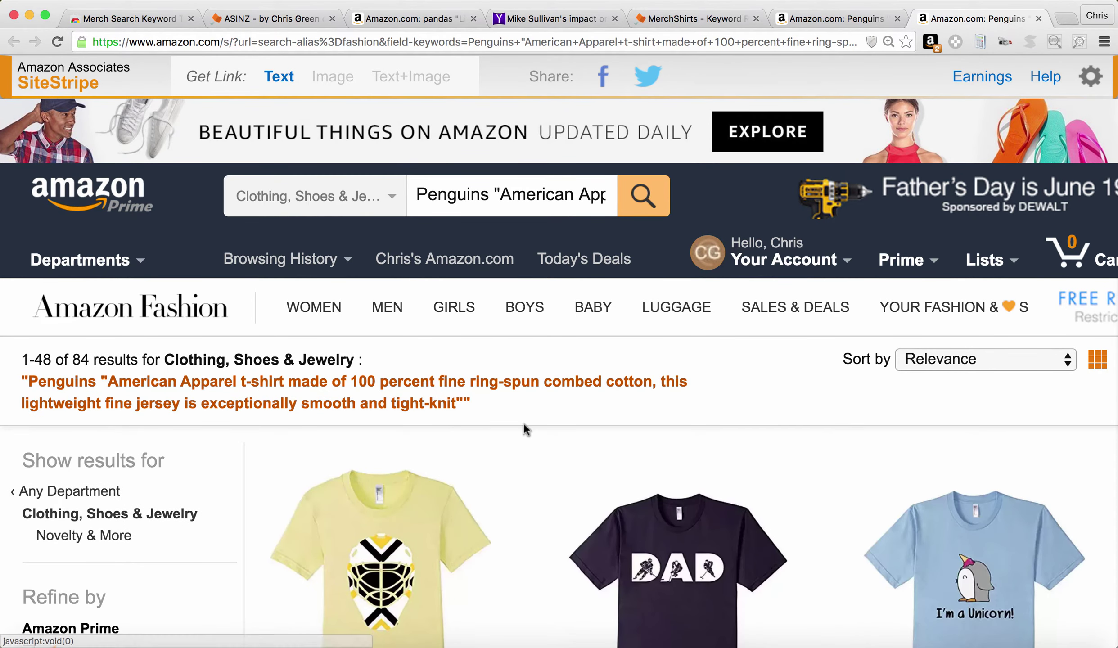
- Export ASINs and seller ranks of the 84 American Apparel Penguins results to download (21).csv
scroll(525, 424, down, 4)
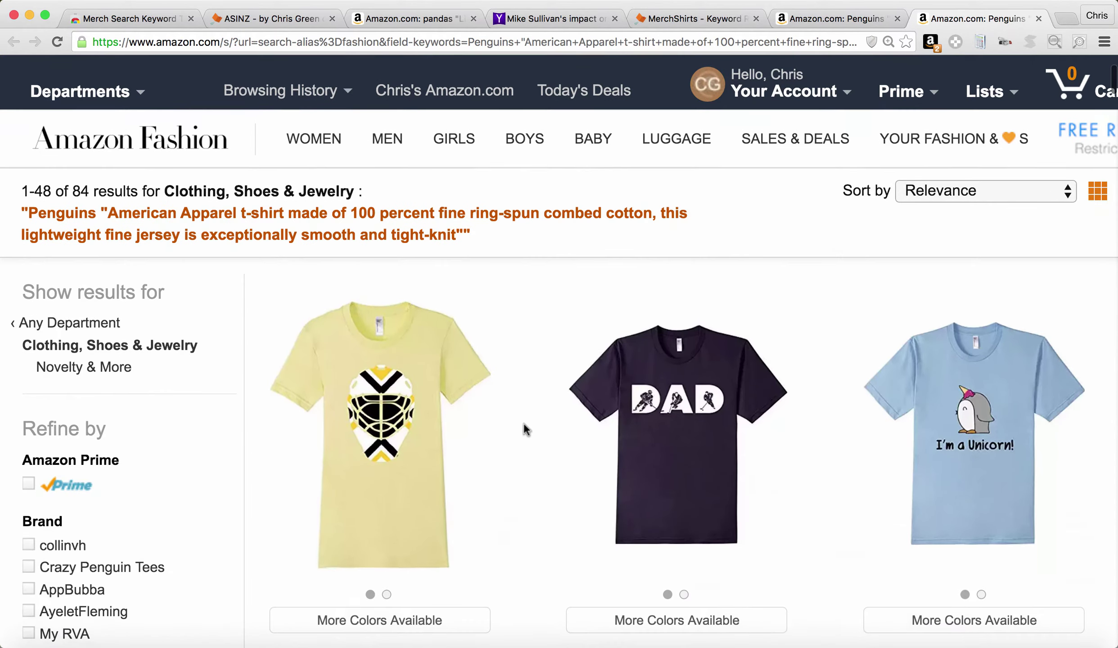
right_click(532, 185)
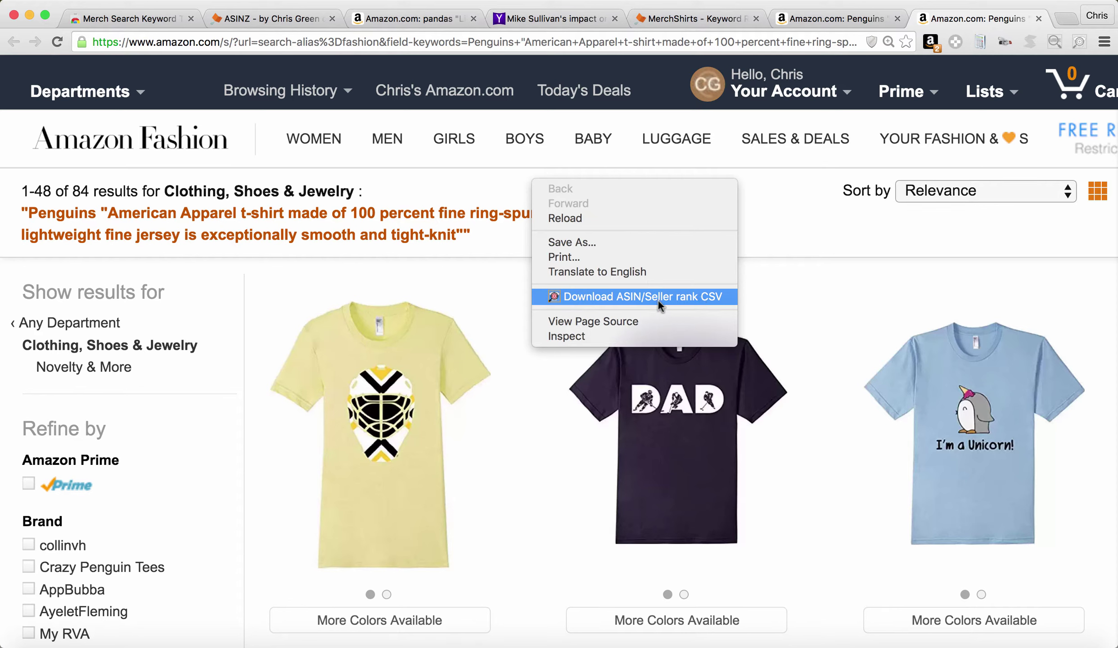
click(594, 298)
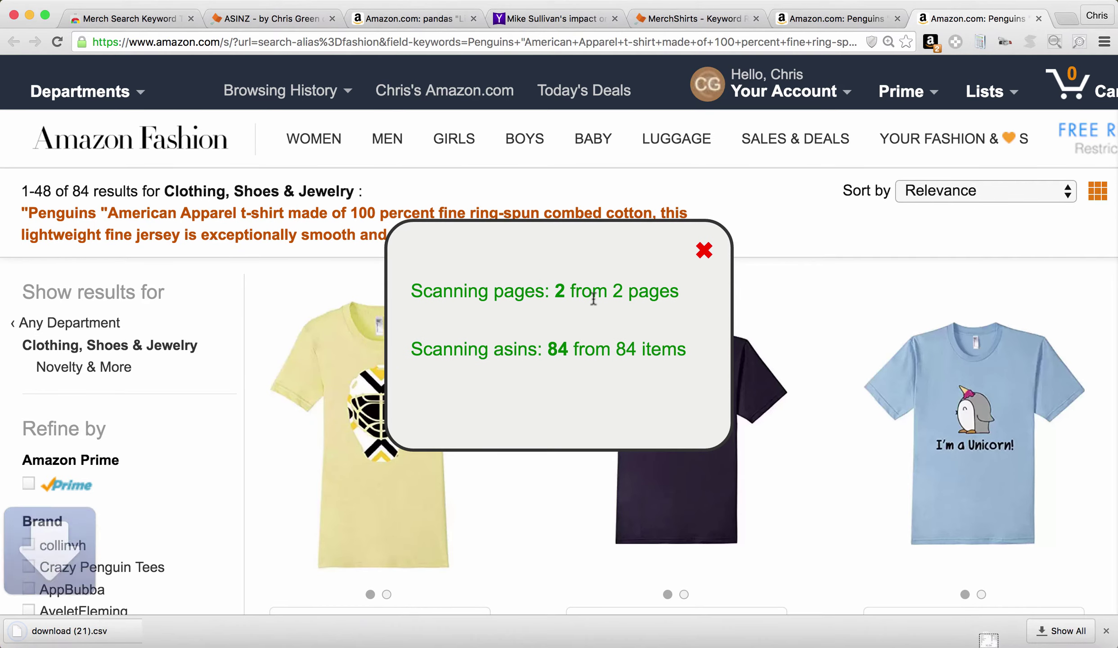
click(101, 632)
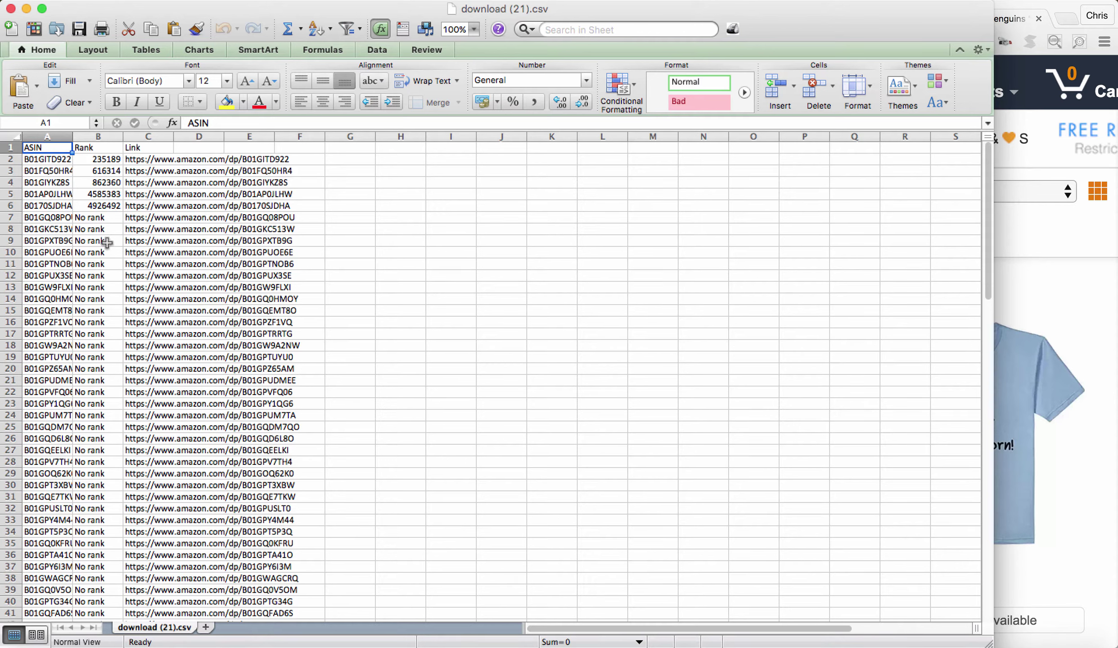
- Scroll through the ASIN, Rank and Link rows of download (21).csv
scroll(107, 243, down, 15)
scroll(106, 243, up, 15)
- Run Show Merch on the word Pittsburgh from the Penguins article headline
click(1021, 234)
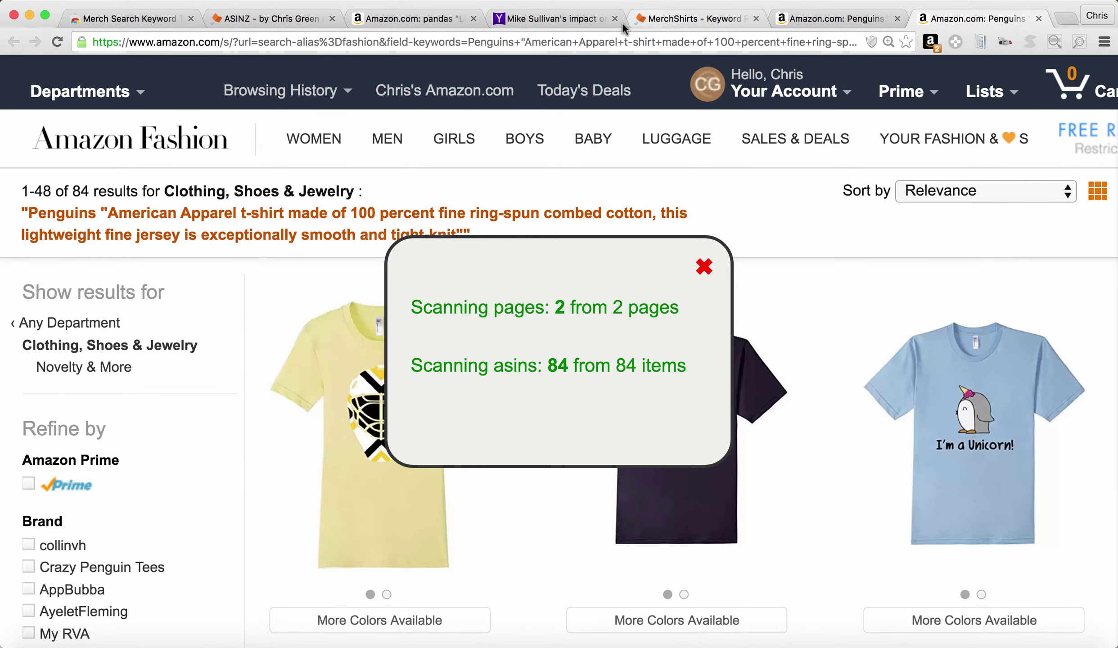
click(800, 19)
click(698, 21)
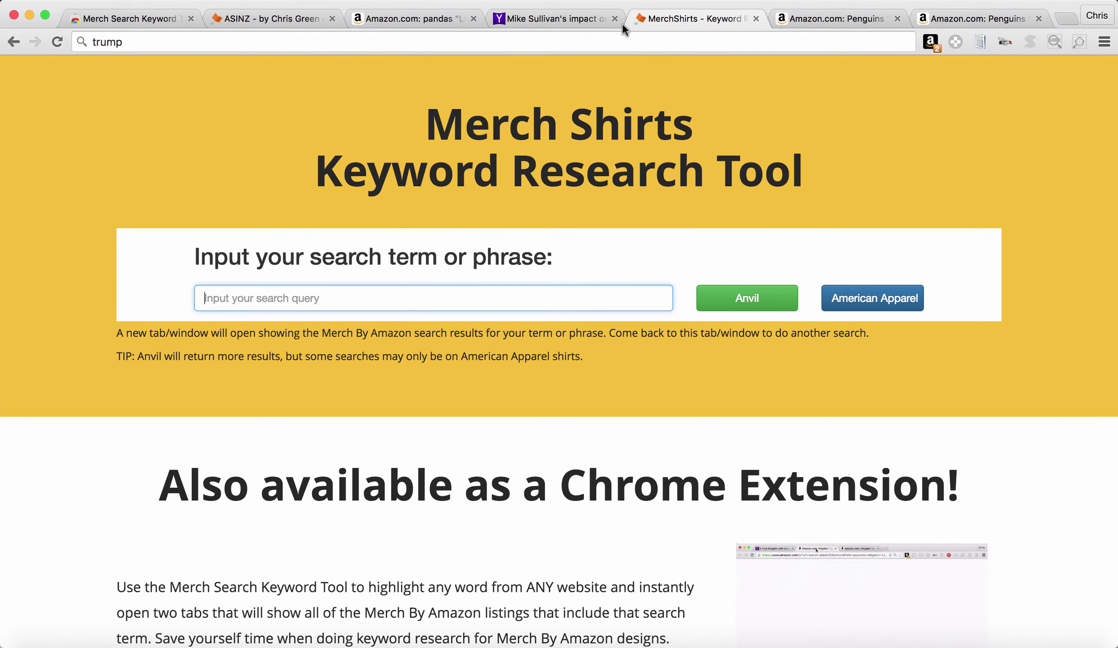
click(573, 21)
double_click(525, 276)
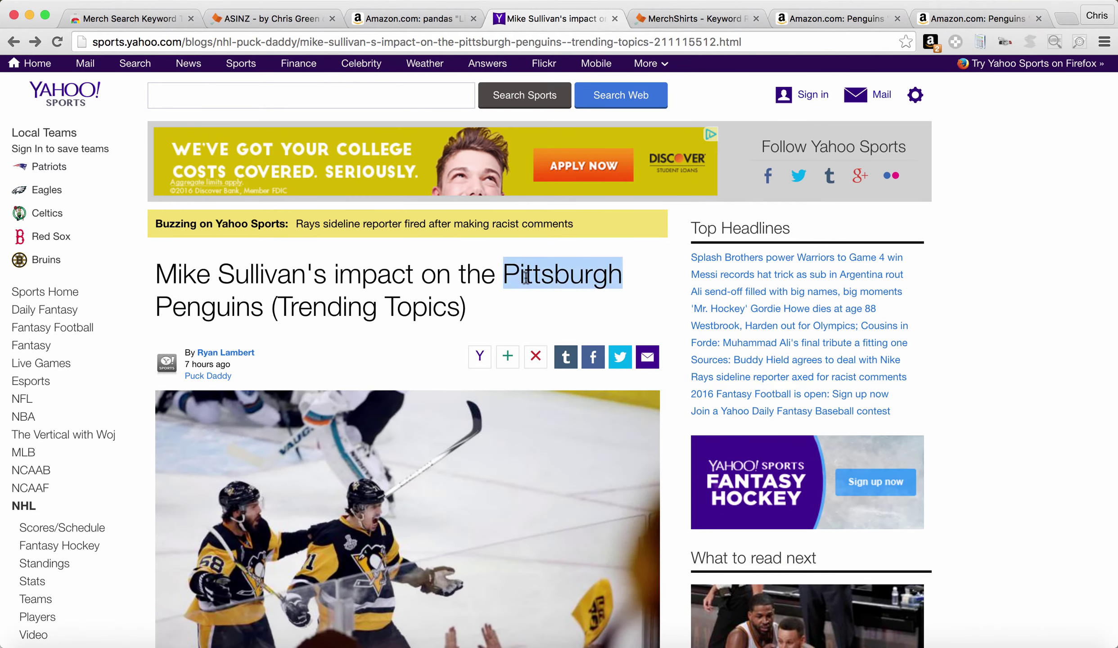
right_click(526, 277)
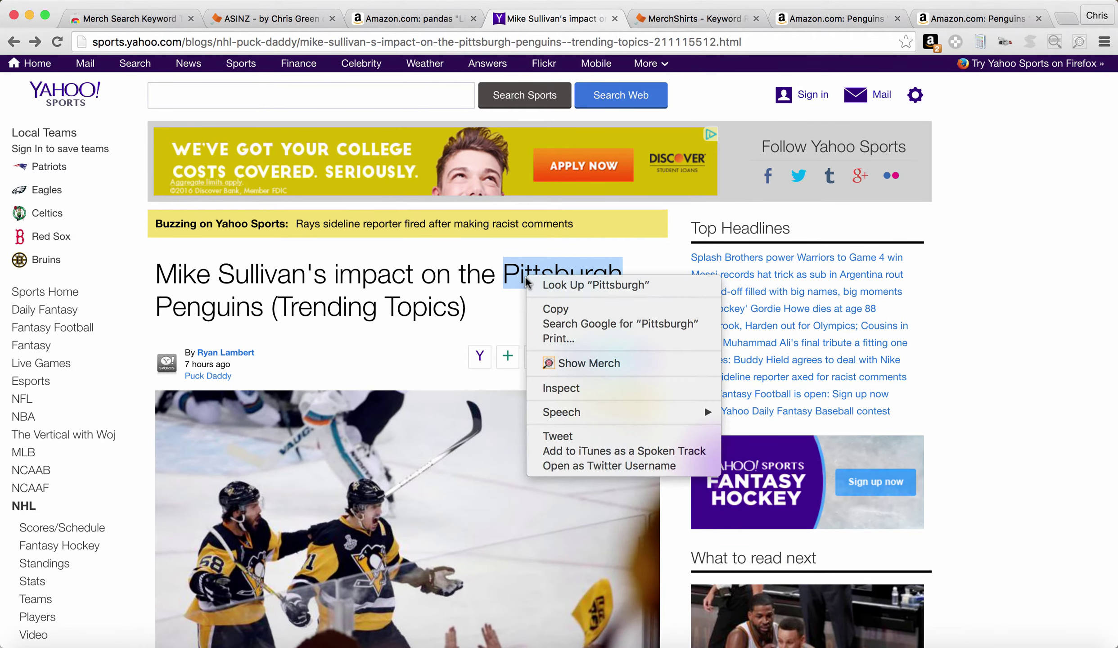
click(565, 362)
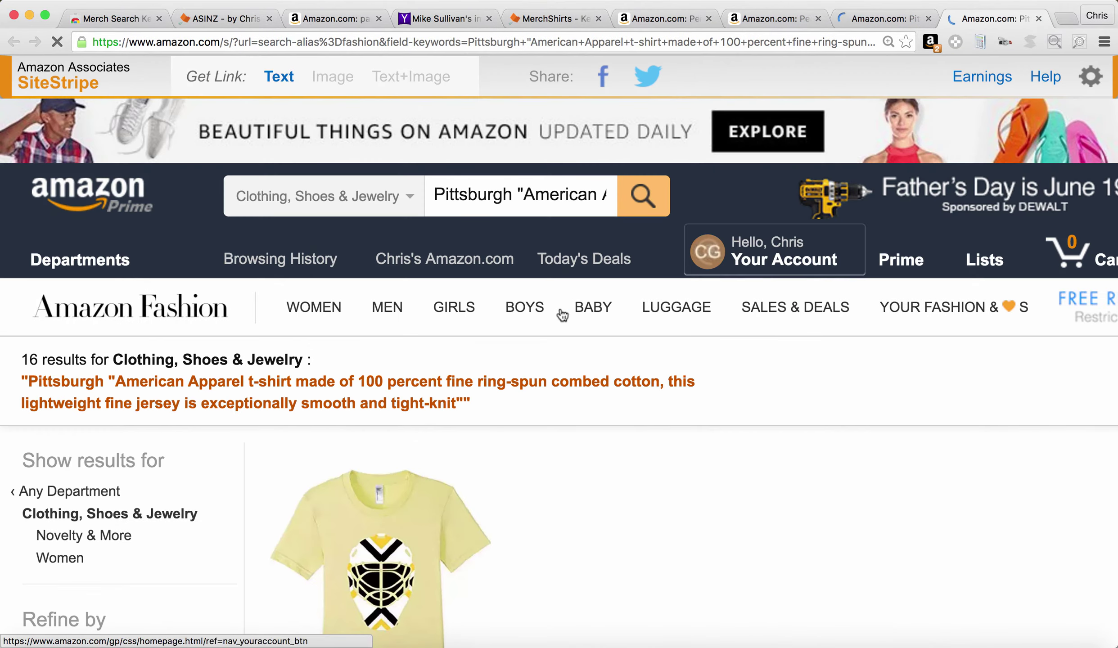
- Browse the 16 American Apparel and 561 Lightweight Classic fit Pittsburgh results
scroll(300, 362, down, 4)
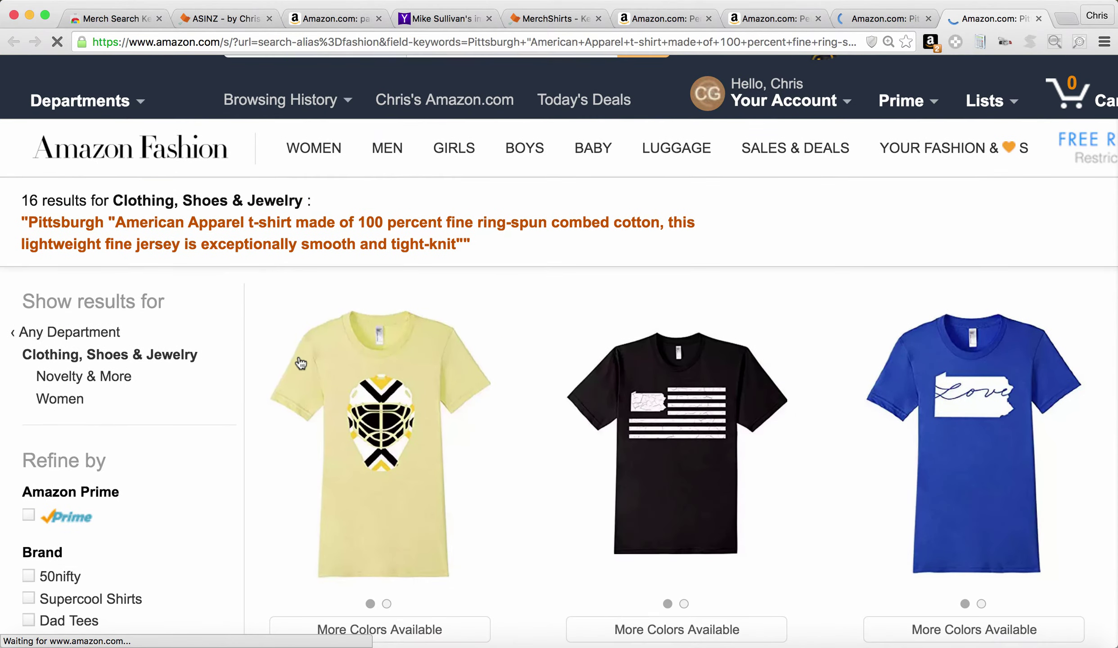
scroll(528, 290, down, 8)
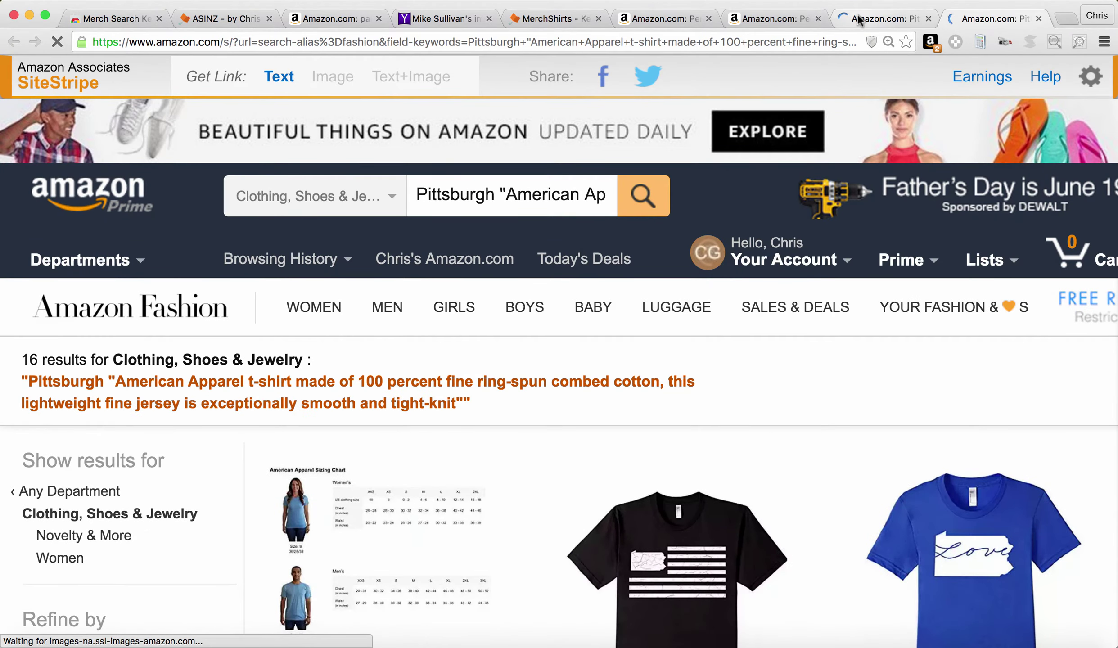
click(858, 19)
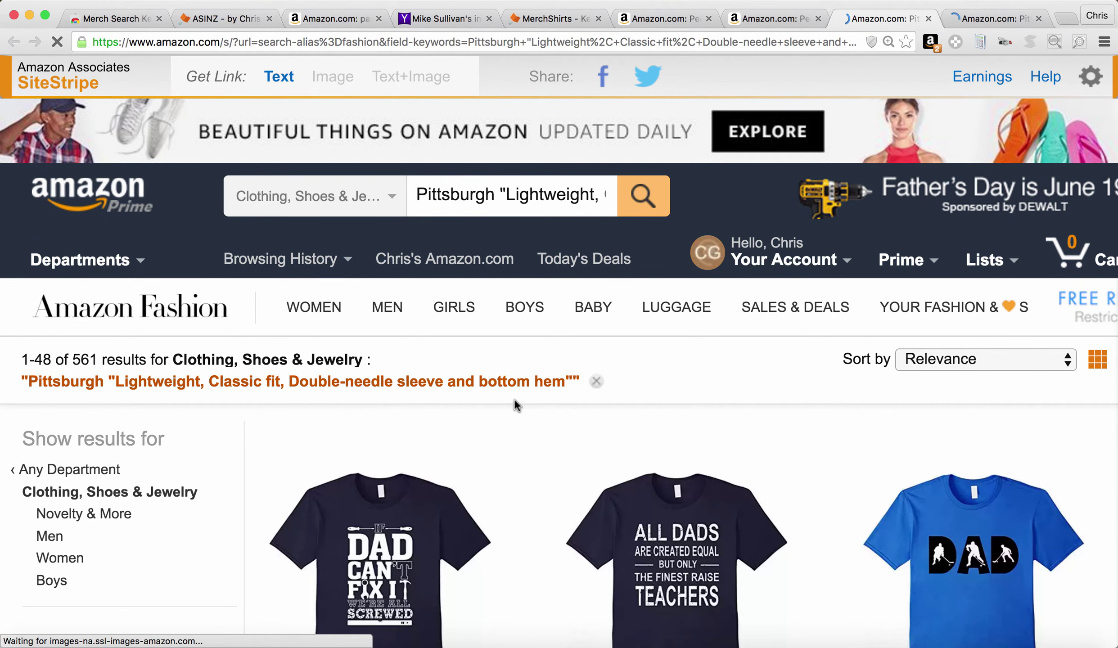
scroll(515, 400, down, 5)
scroll(515, 400, down, 4)
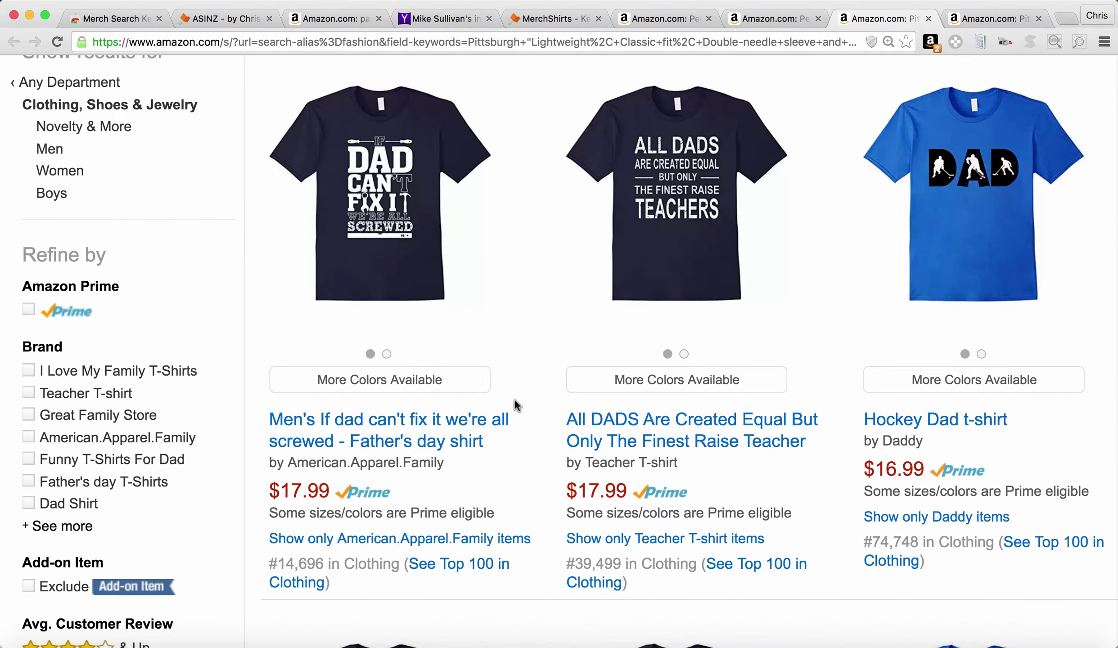
scroll(526, 420, up, 9)
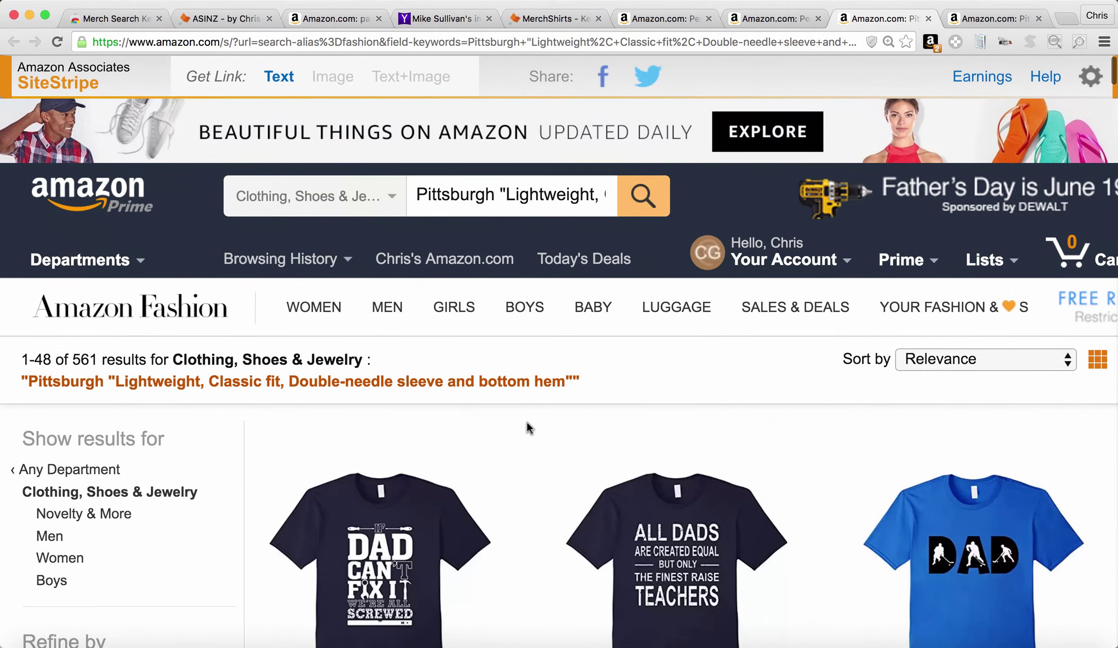
right_click(535, 352)
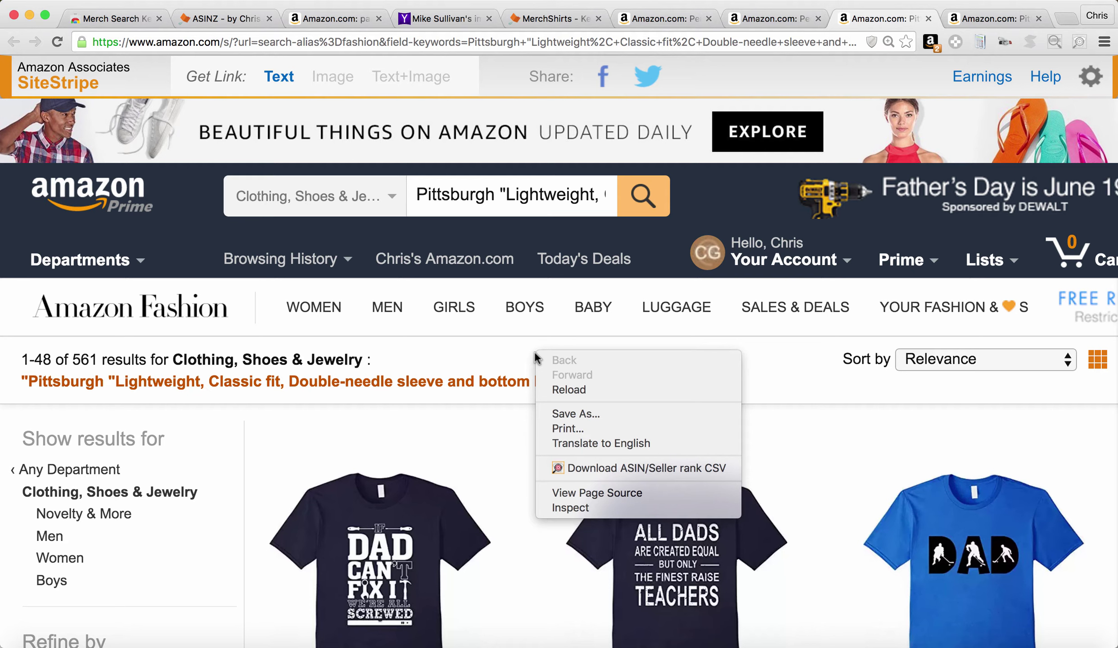
click(517, 346)
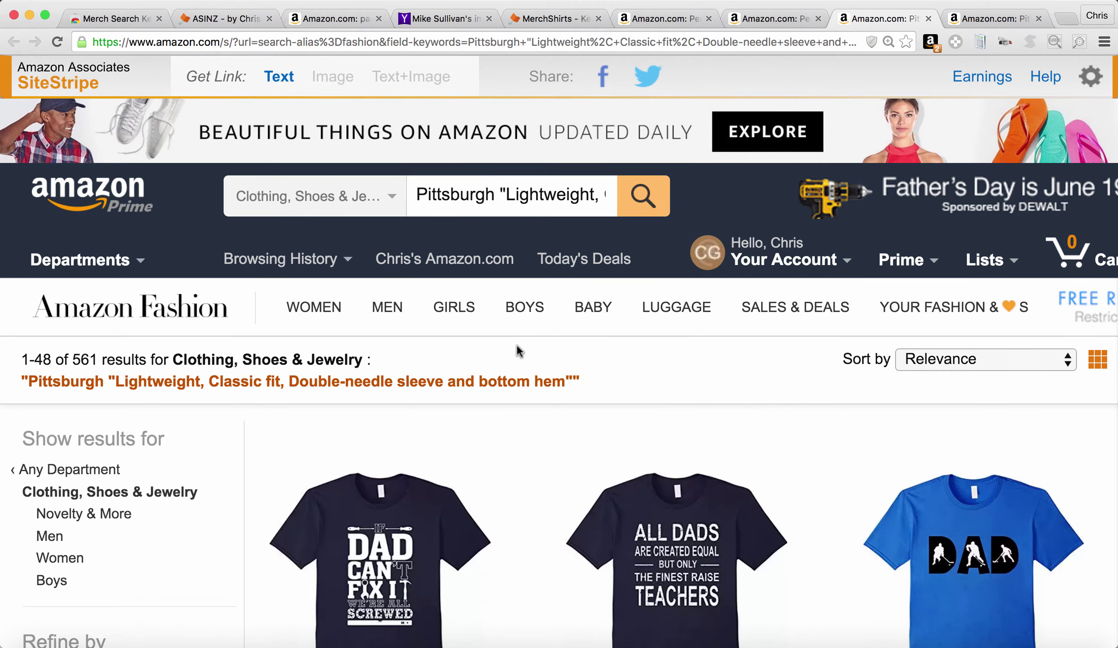
- Reload the merchshirts.com keyword tool and enter trump as the search query
click(529, 16)
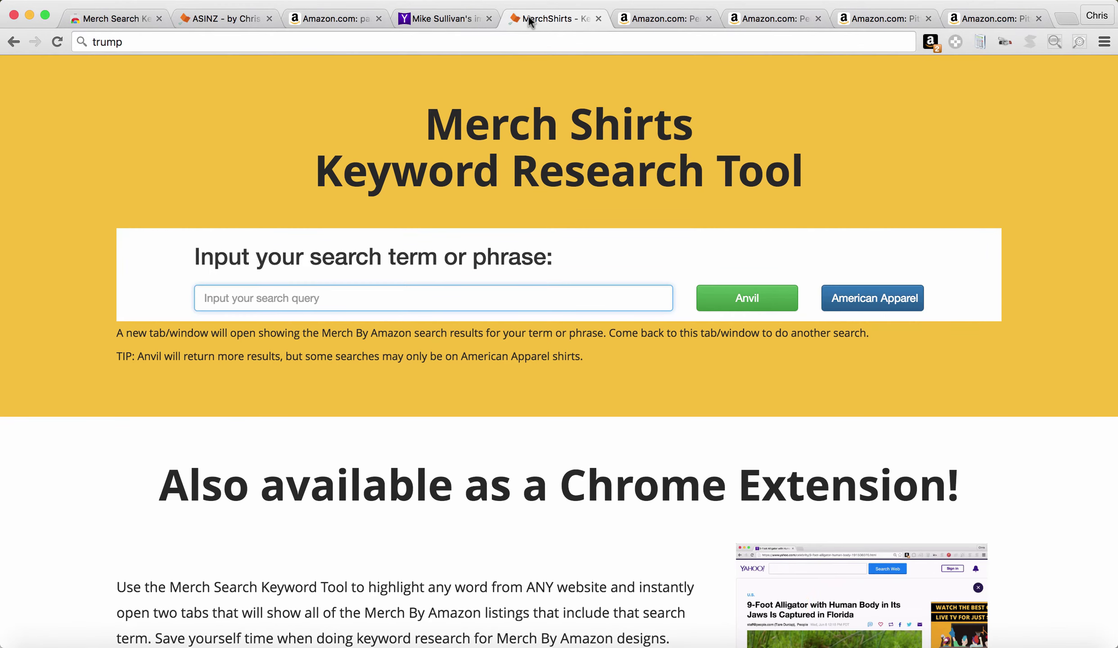
click(514, 39)
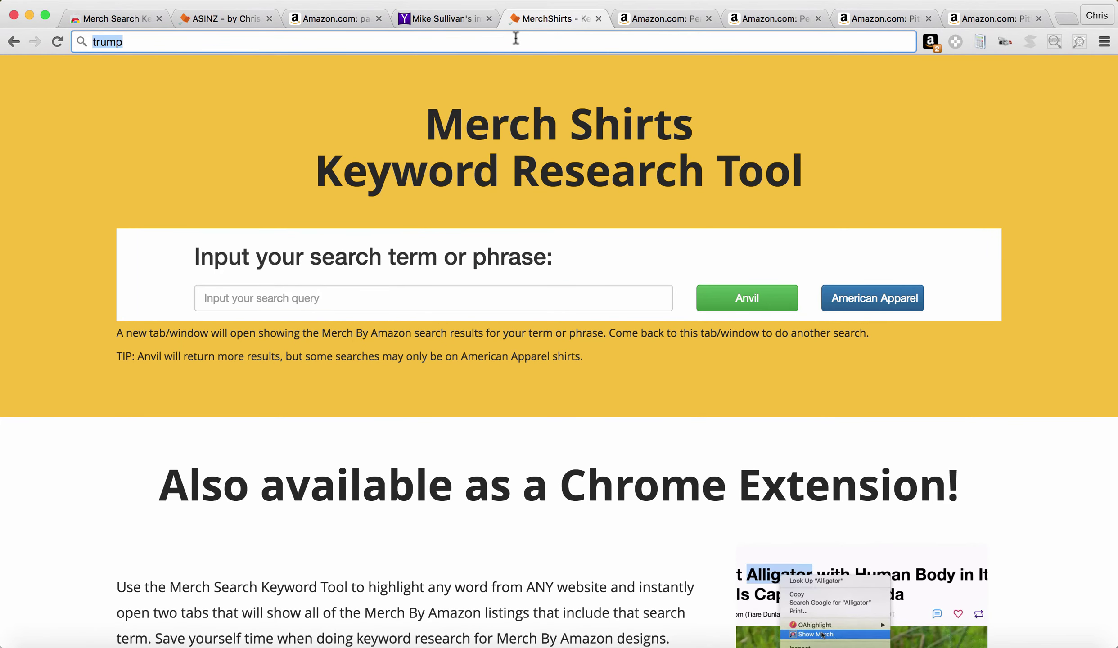
click(57, 42)
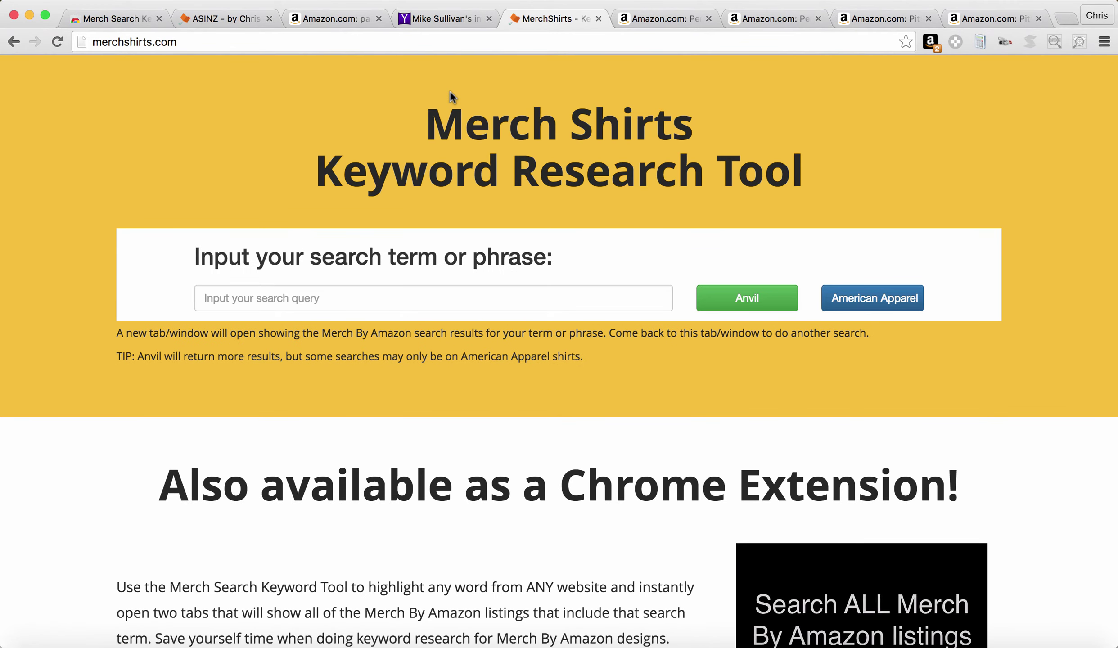
click(500, 301)
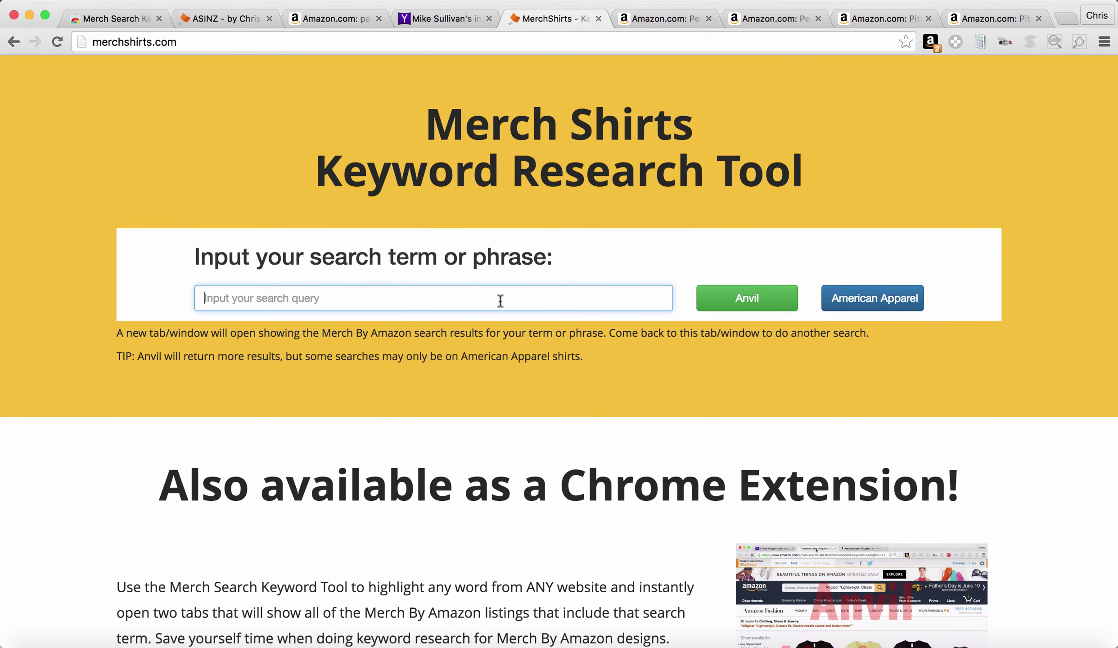
text(trump)
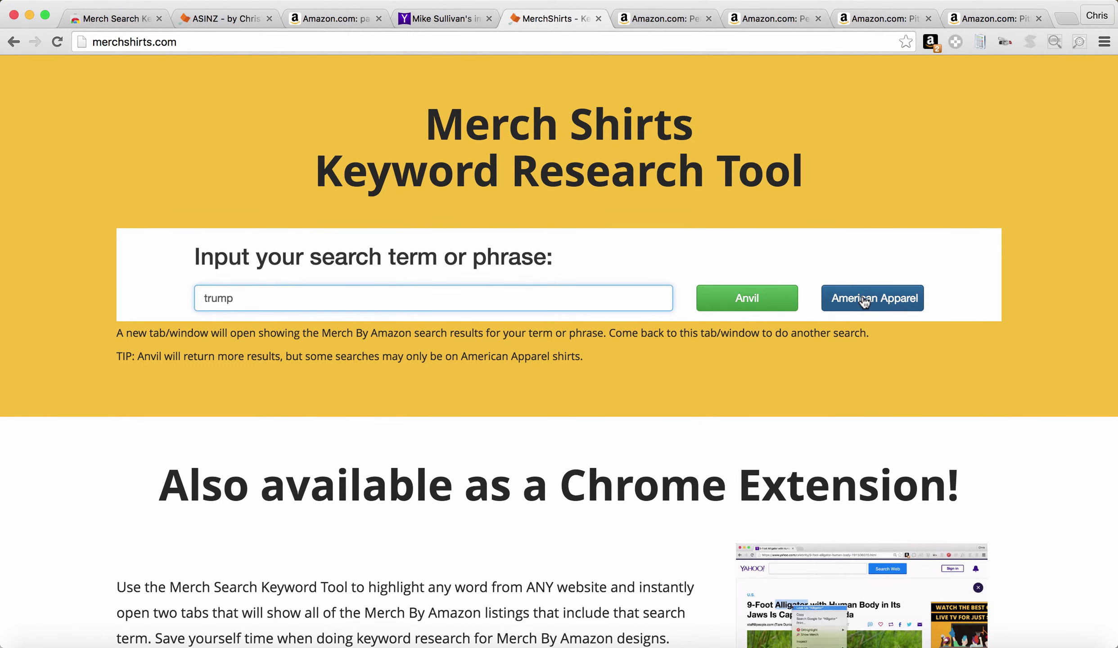
- Run the Anvil search for trump and scroll through the 4,199 Lightweight Classic fit results
click(751, 302)
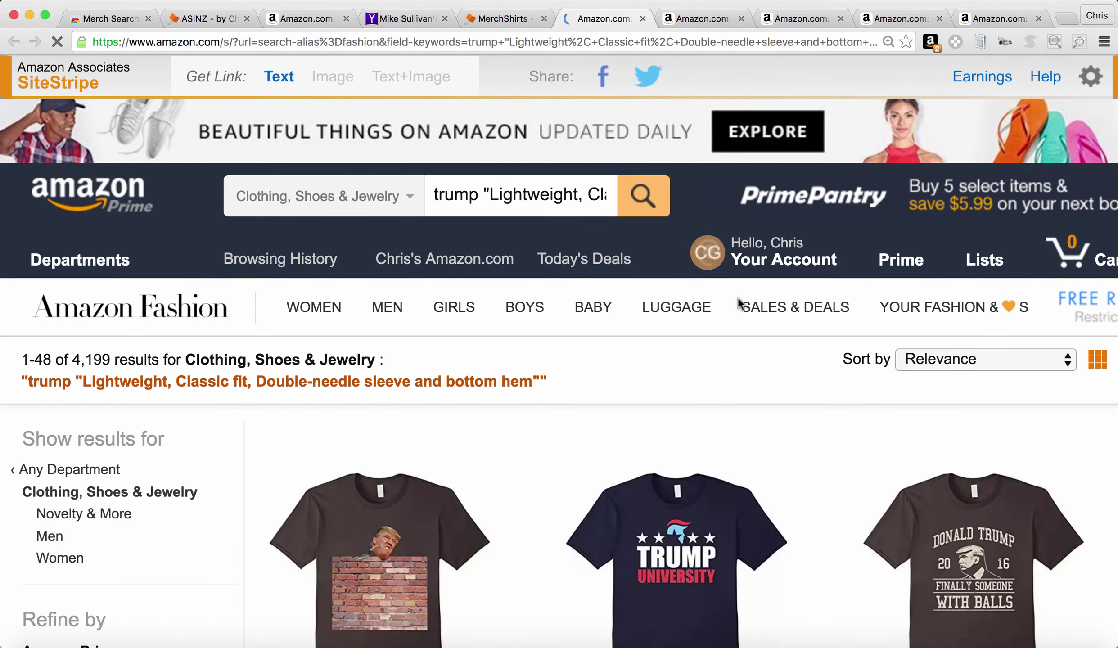
scroll(545, 420, down, 3)
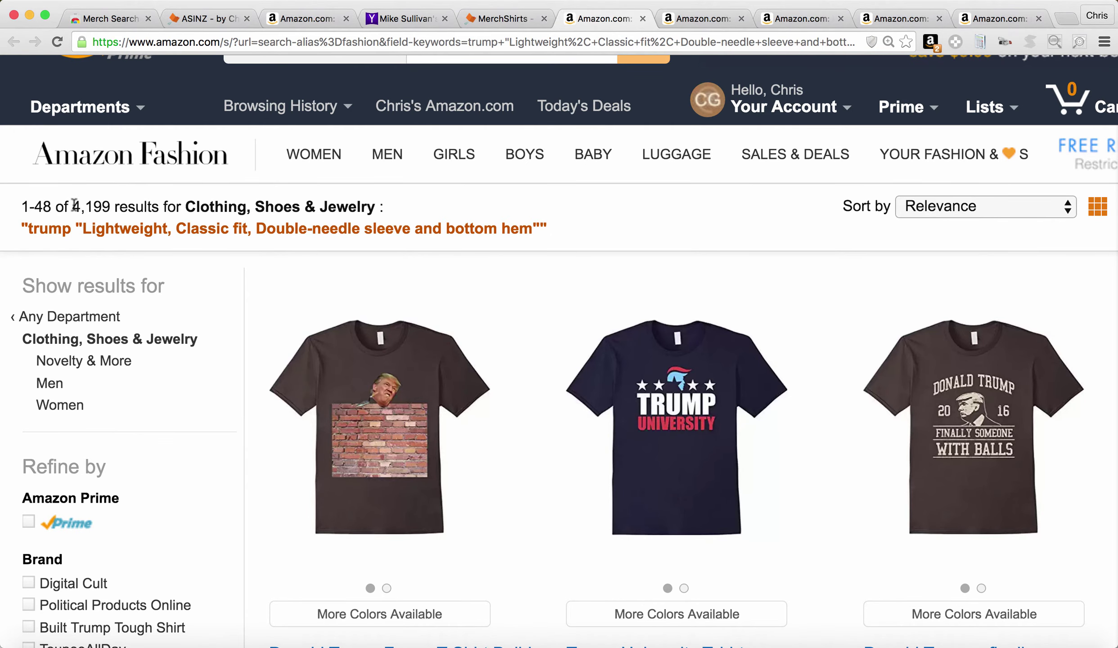
scroll(530, 249, down, 4)
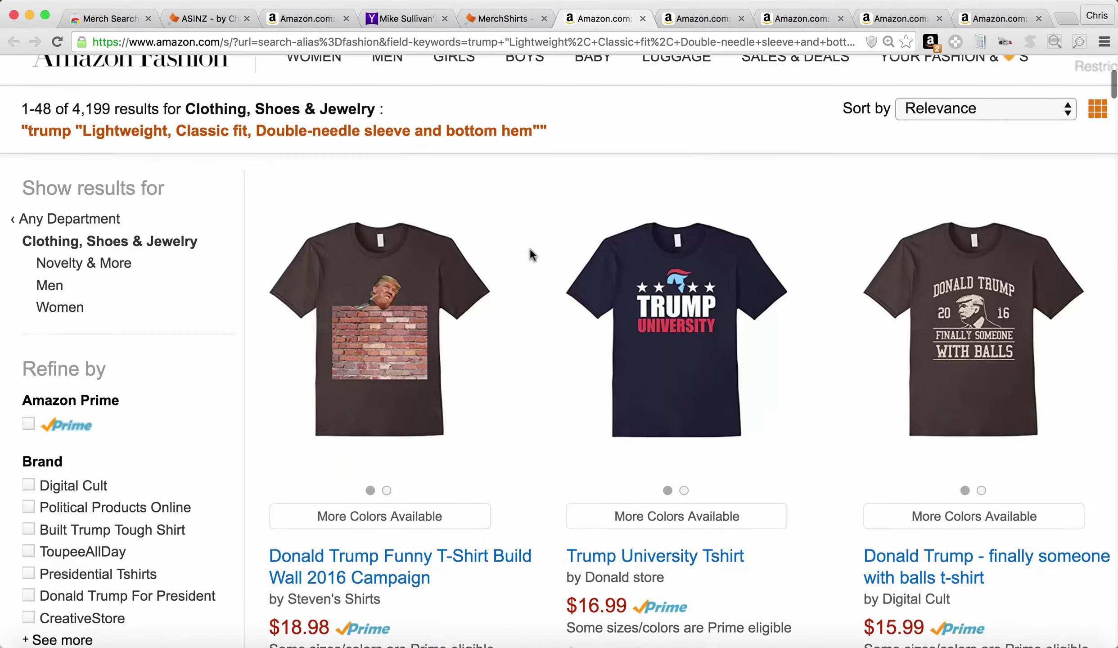
scroll(531, 249, down, 8)
scroll(531, 249, down, 3)
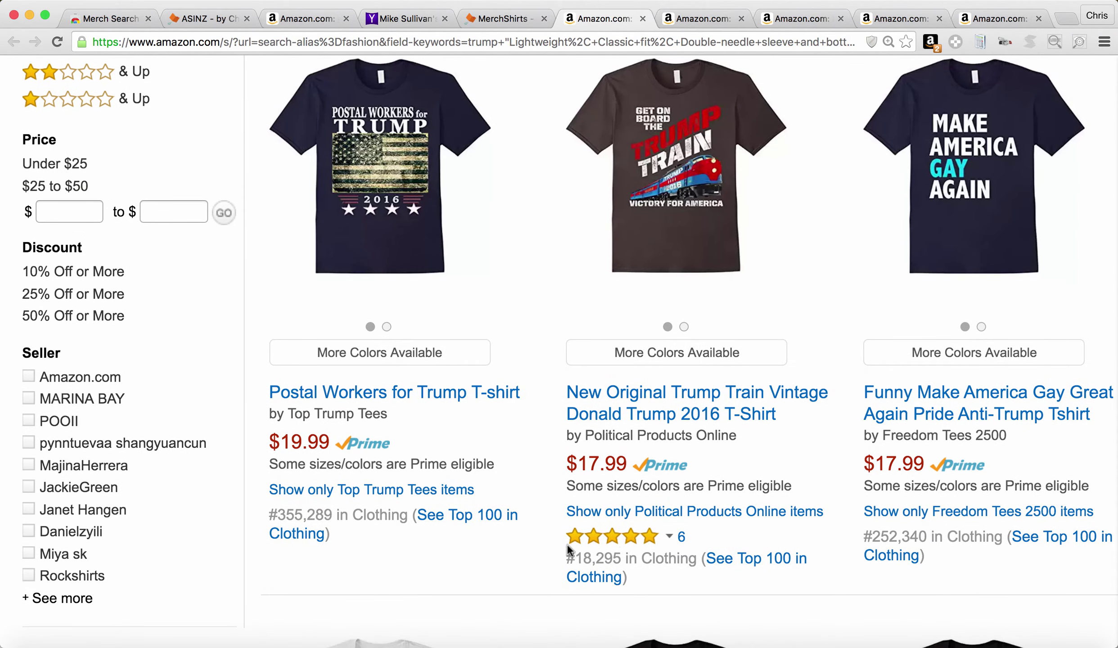
scroll(539, 449, down, 10)
scroll(541, 453, down, 1)
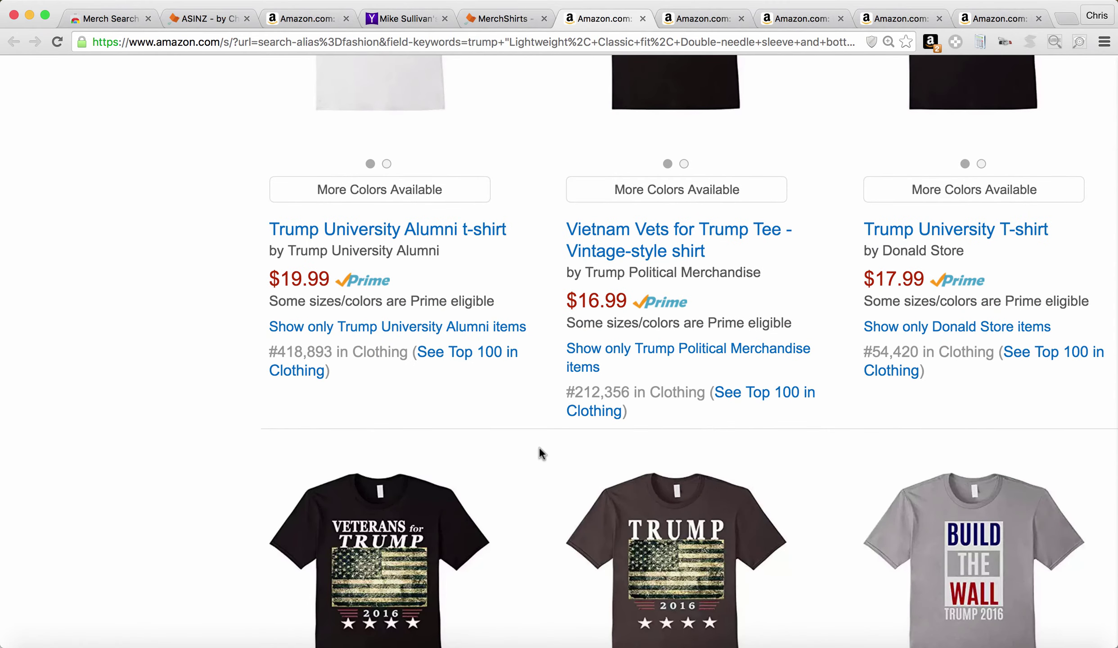
scroll(540, 450, down, 6)
scroll(539, 448, up, 20)
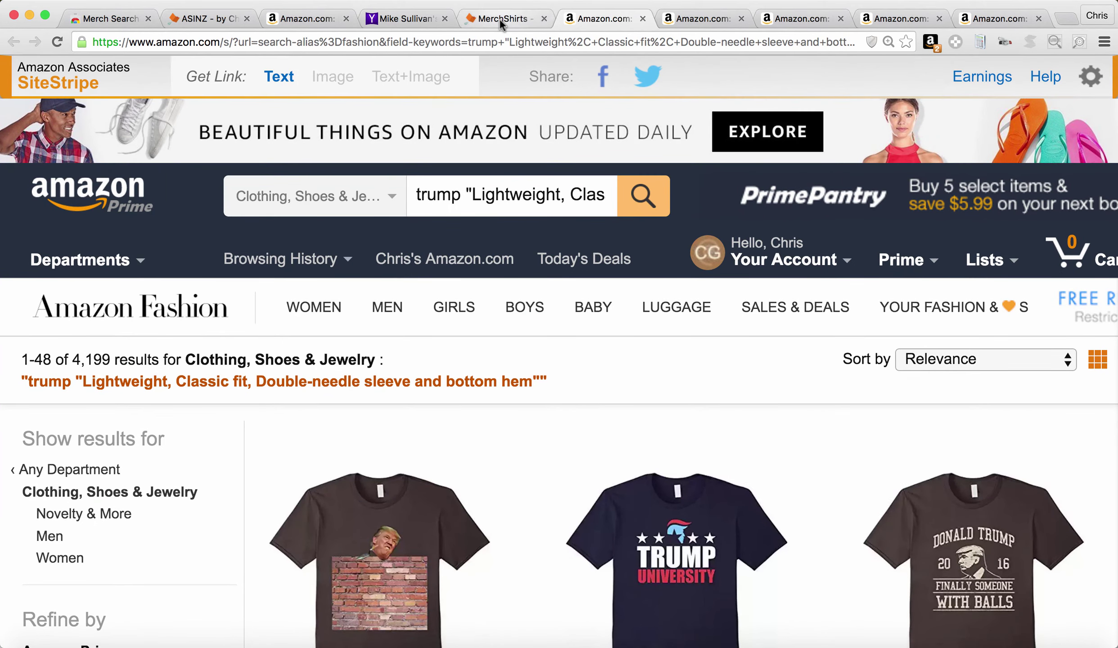
click(500, 19)
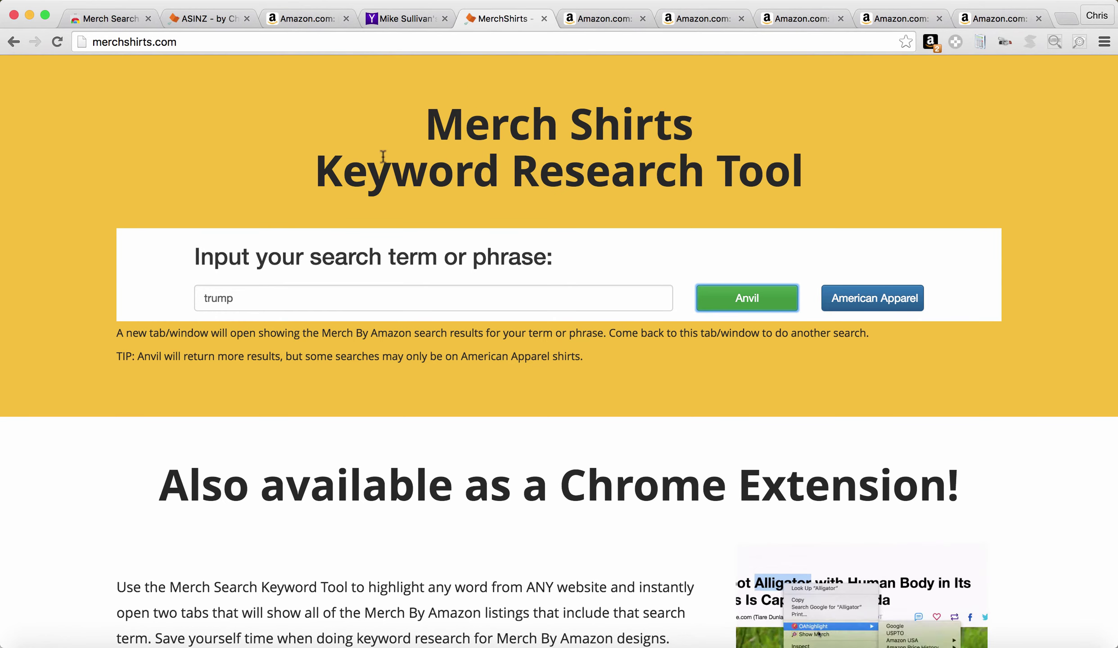
- Replace trump with hillary in the search field and run the Anvil search
double_click(232, 297)
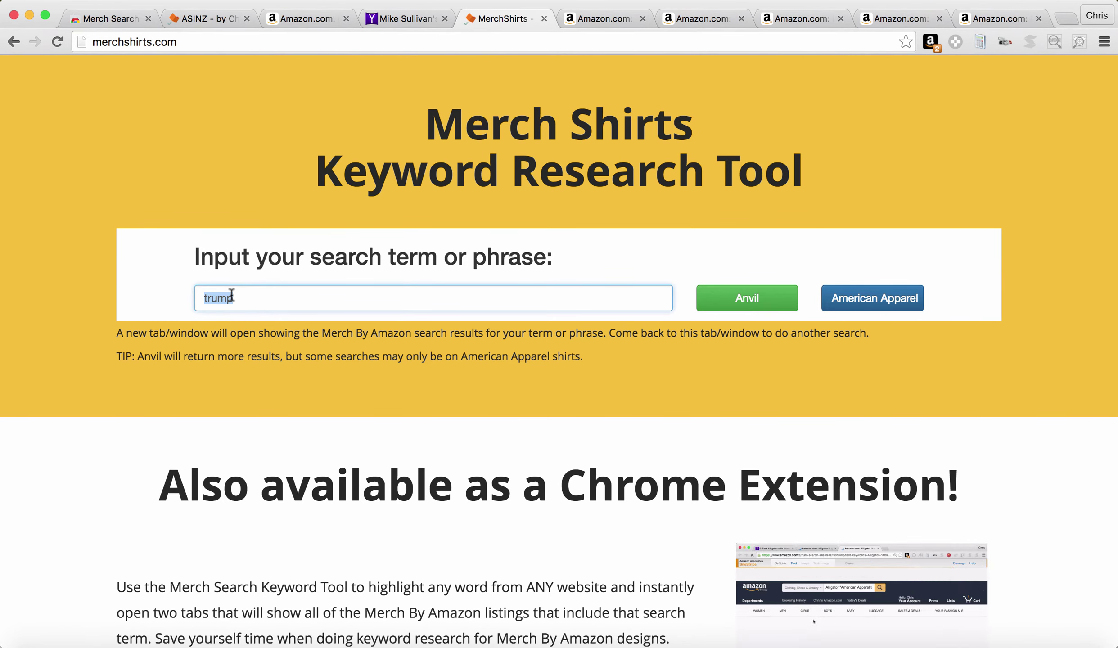
text(hillary)
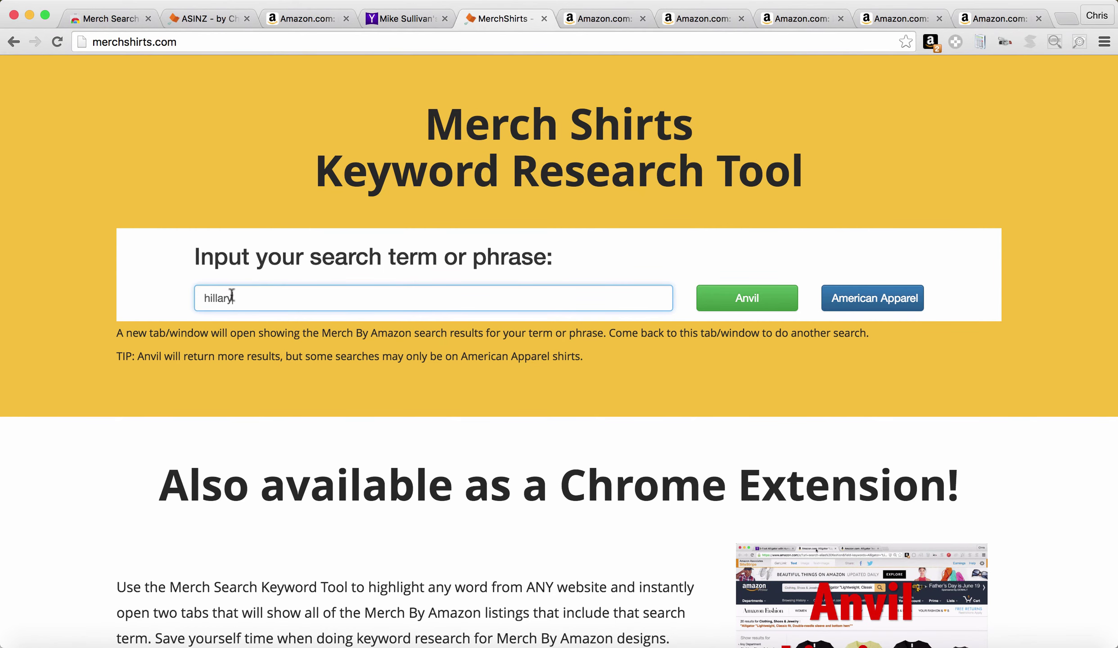
click(730, 298)
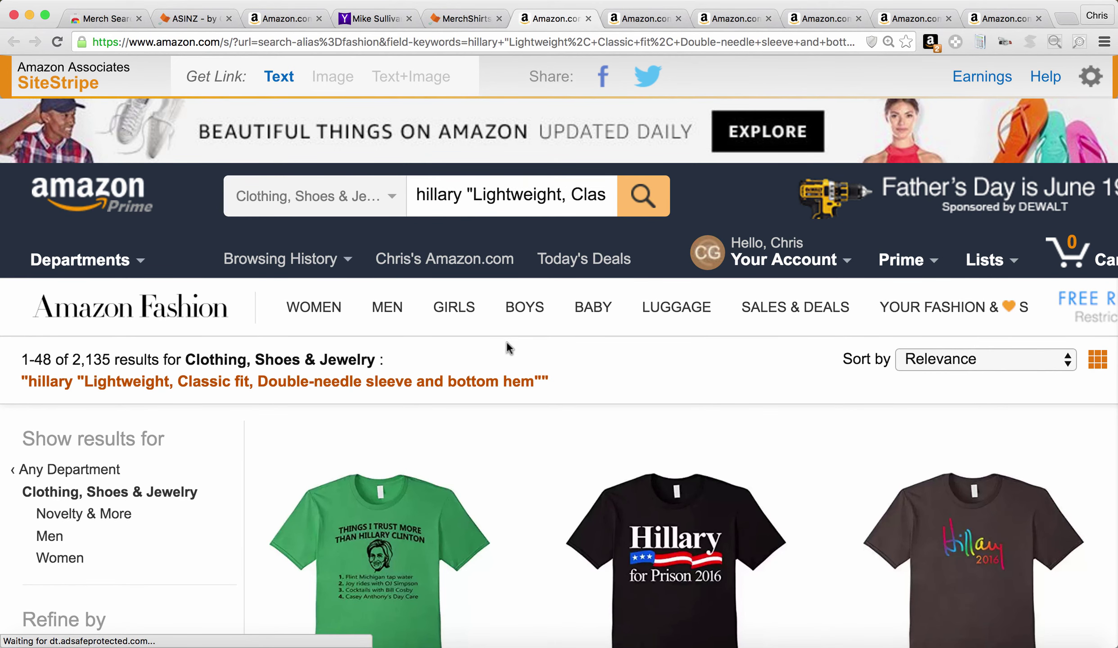
- Scroll through the 2,135 hillary shirt results, then return to the MerchShirts tool
scroll(526, 381, down, 10)
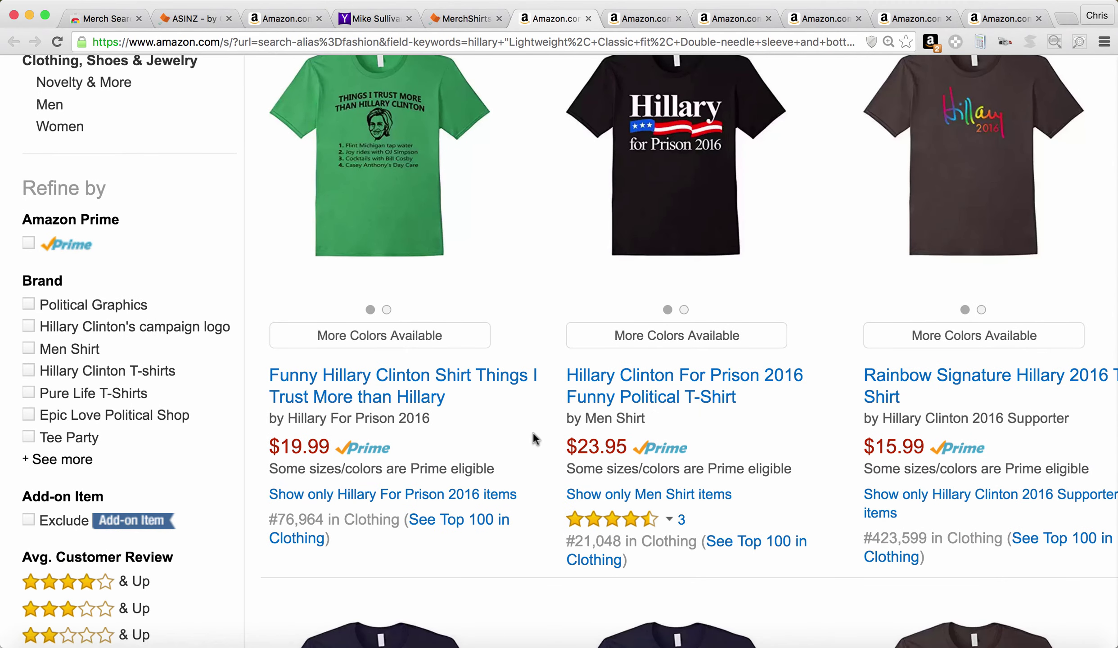
scroll(534, 439, down, 15)
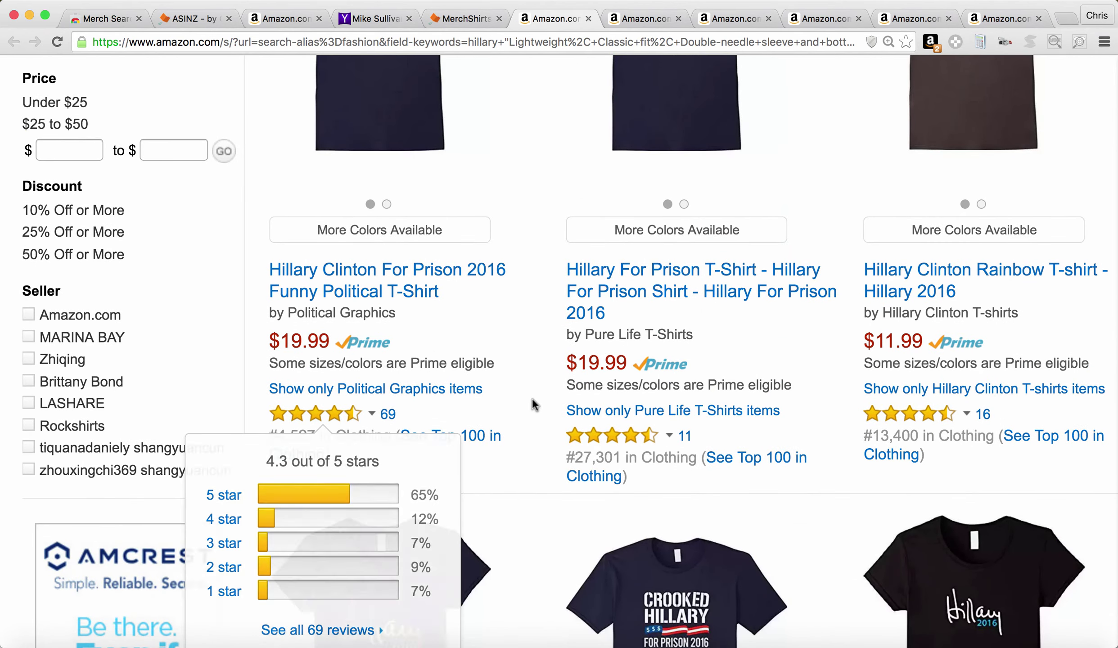
scroll(533, 399, up, 4)
scroll(534, 399, down, 10)
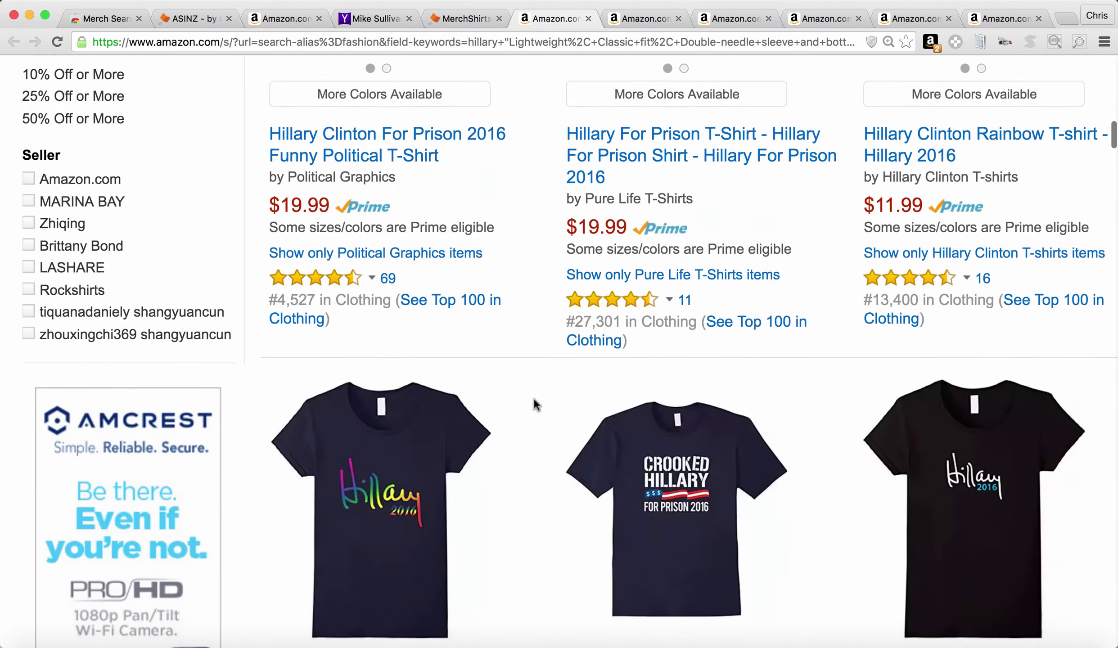
scroll(534, 400, up, 20)
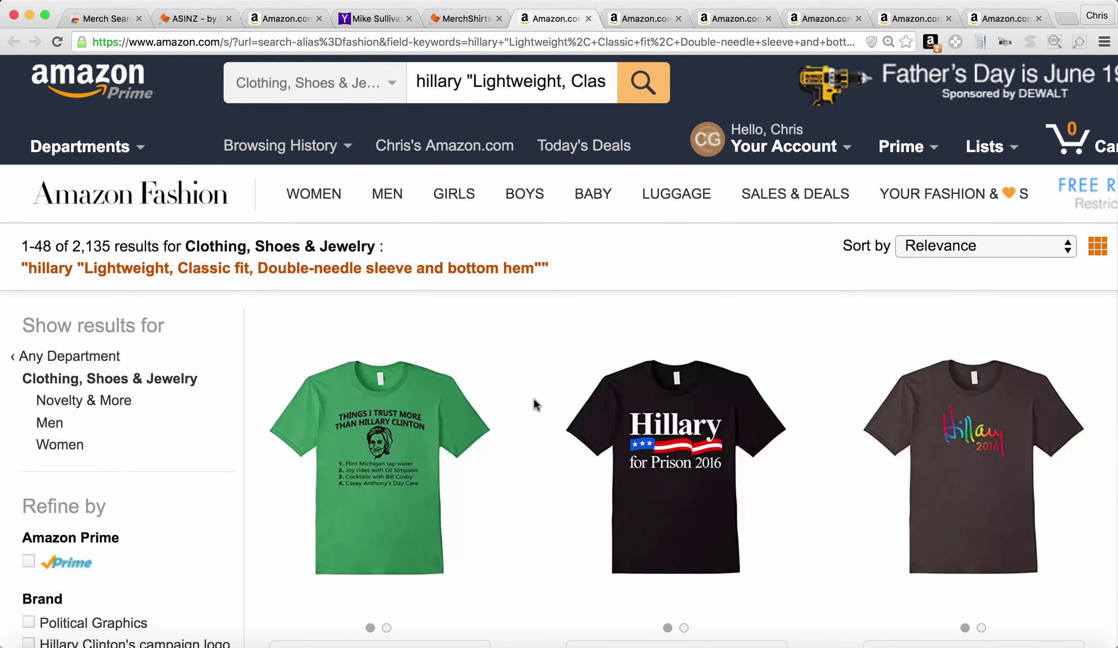
scroll(570, 266, up, 3)
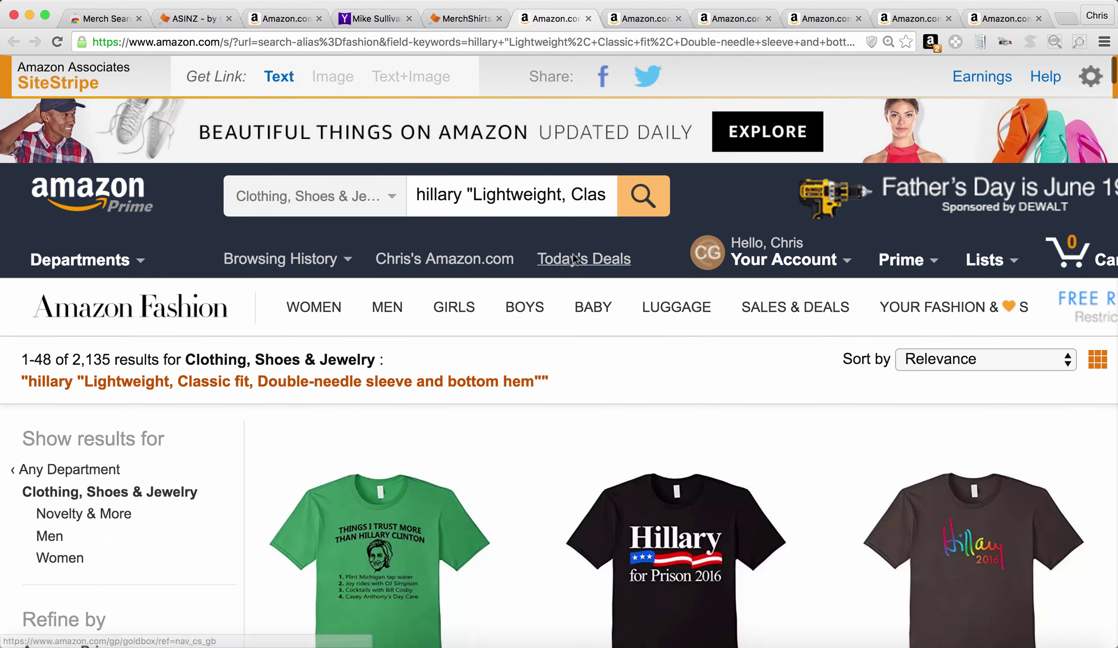
click(467, 19)
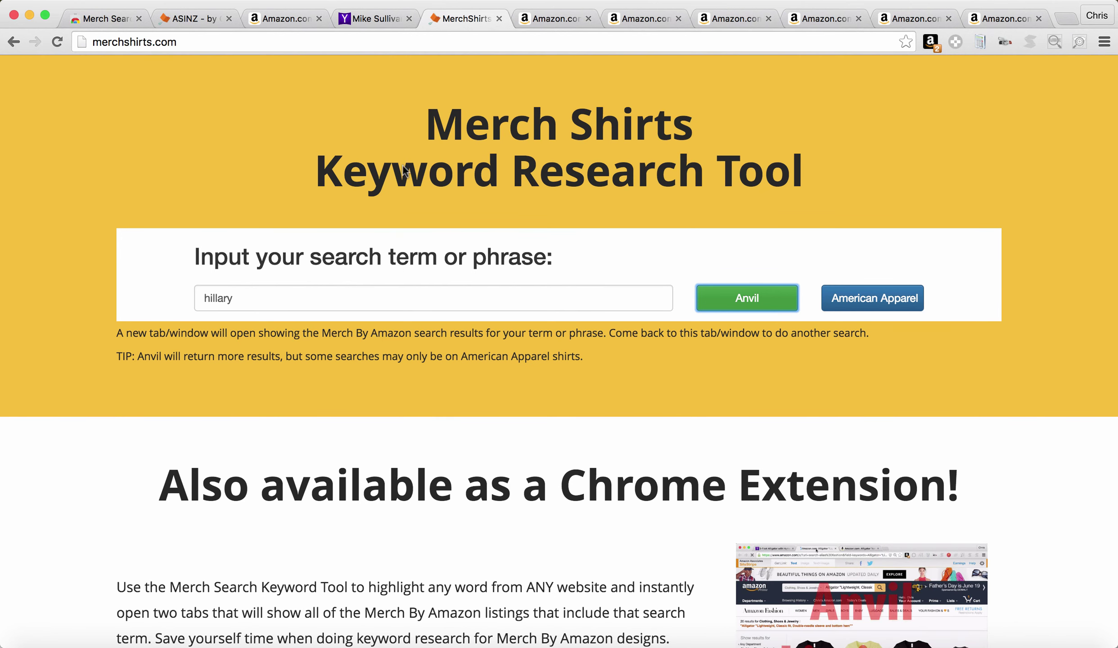
- View the Merch Search Keyword Tool's Chrome Web Store page, then return to the Yahoo Penguins article
click(101, 22)
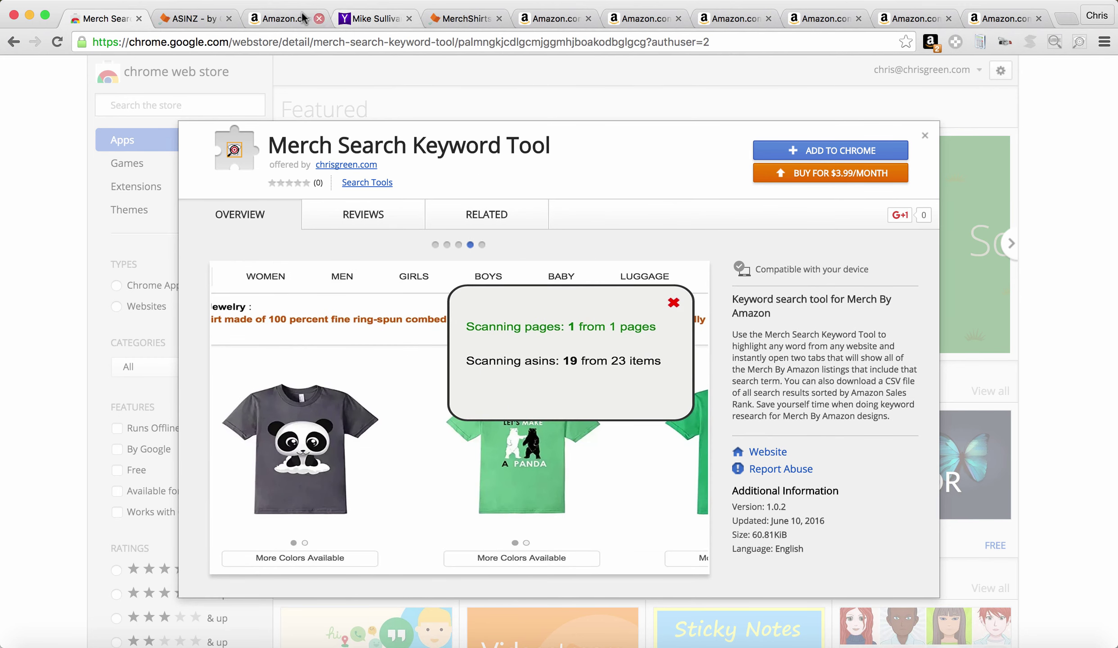
click(368, 20)
- Select 'impact' in the Mike Sullivan headline and bring up its Show Merch context menu, then dismiss it
double_click(363, 276)
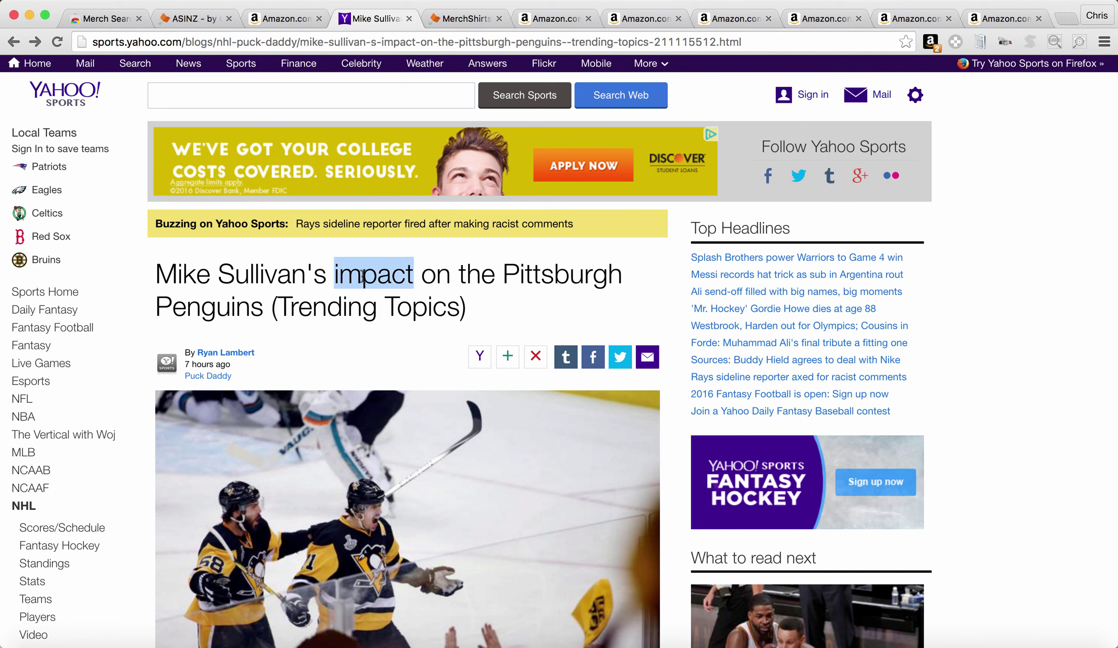
right_click(364, 279)
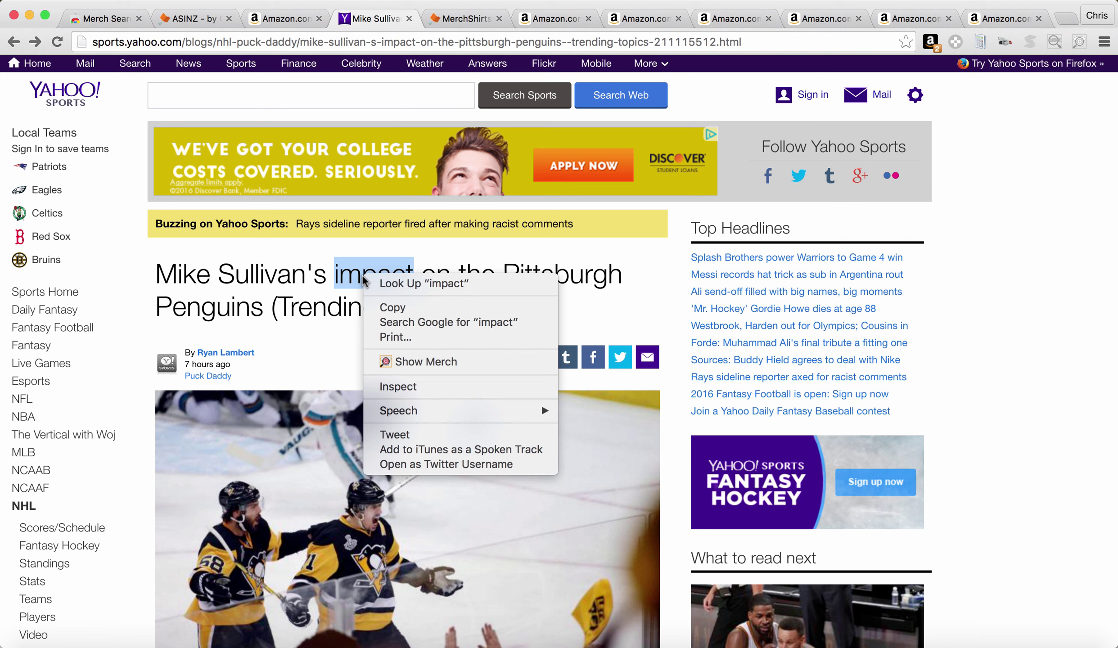
click(342, 269)
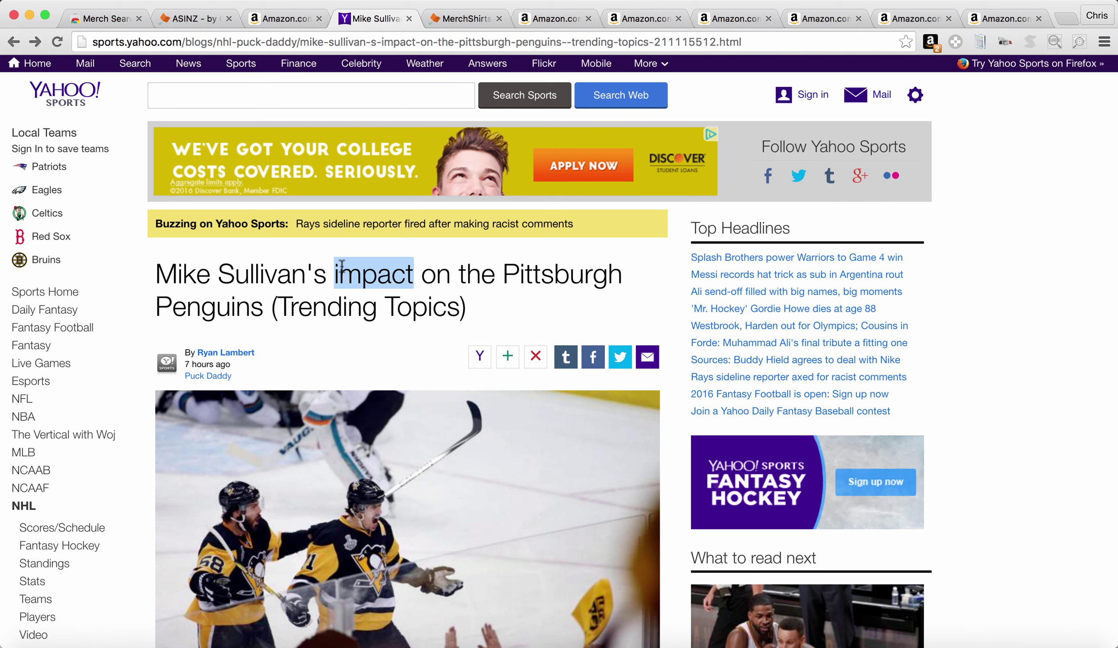